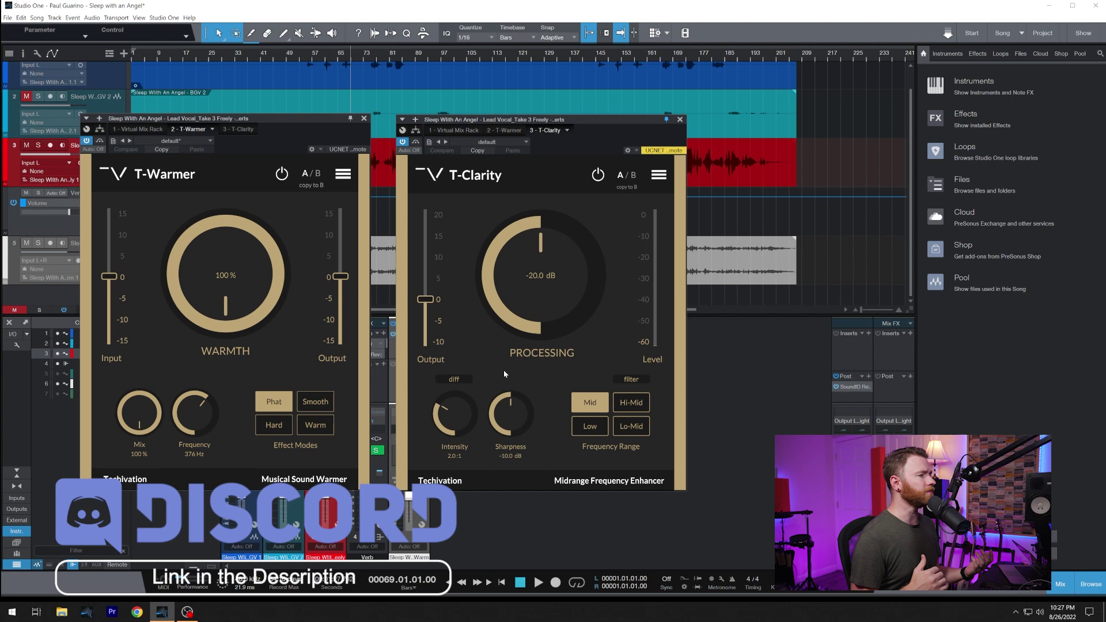
Reset T-Clarity's processing to -20 dB, briefly audition the difference, and raise Intensity to 3.6:1.
mouse_move(420, 292)
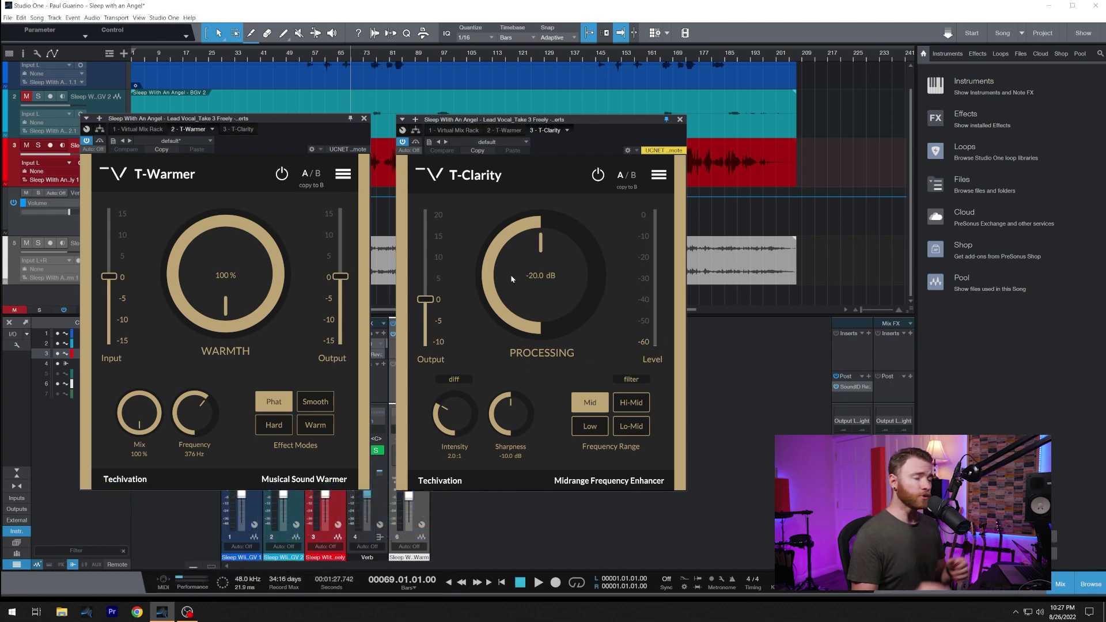
left_click_drag(534, 289, 537, 153)
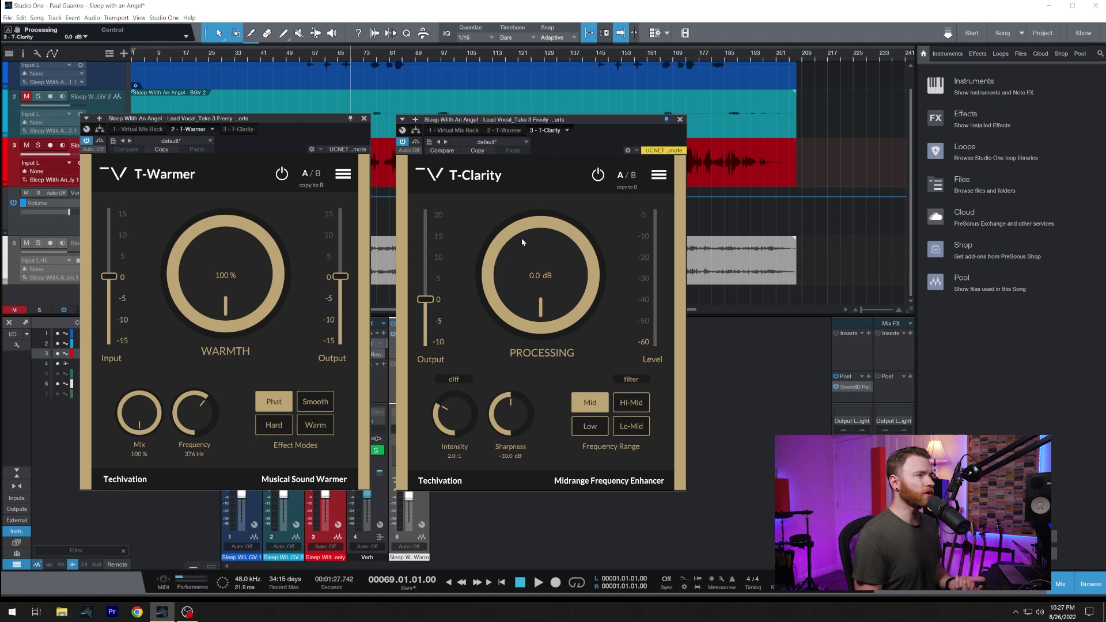
left_click_drag(521, 237, 500, 551)
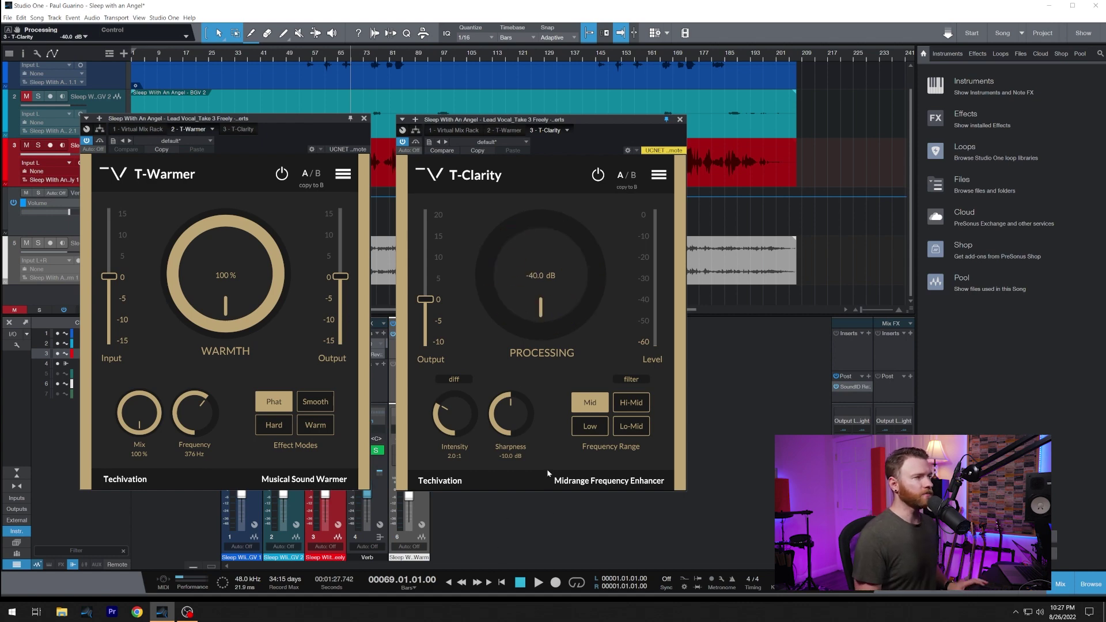
double_click(547, 295)
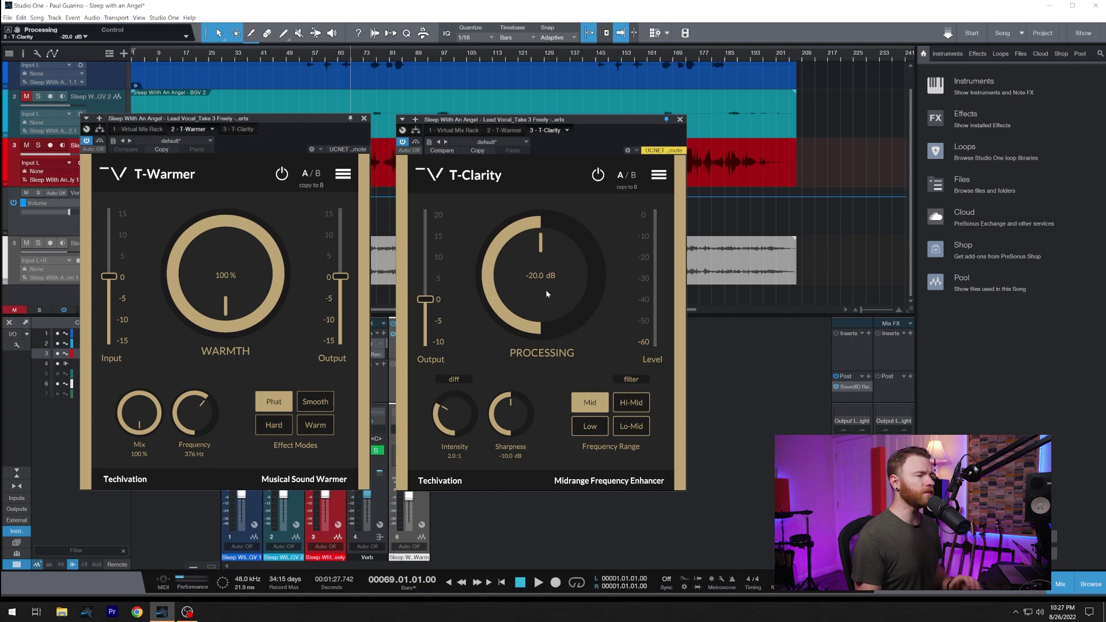
left_click(454, 379)
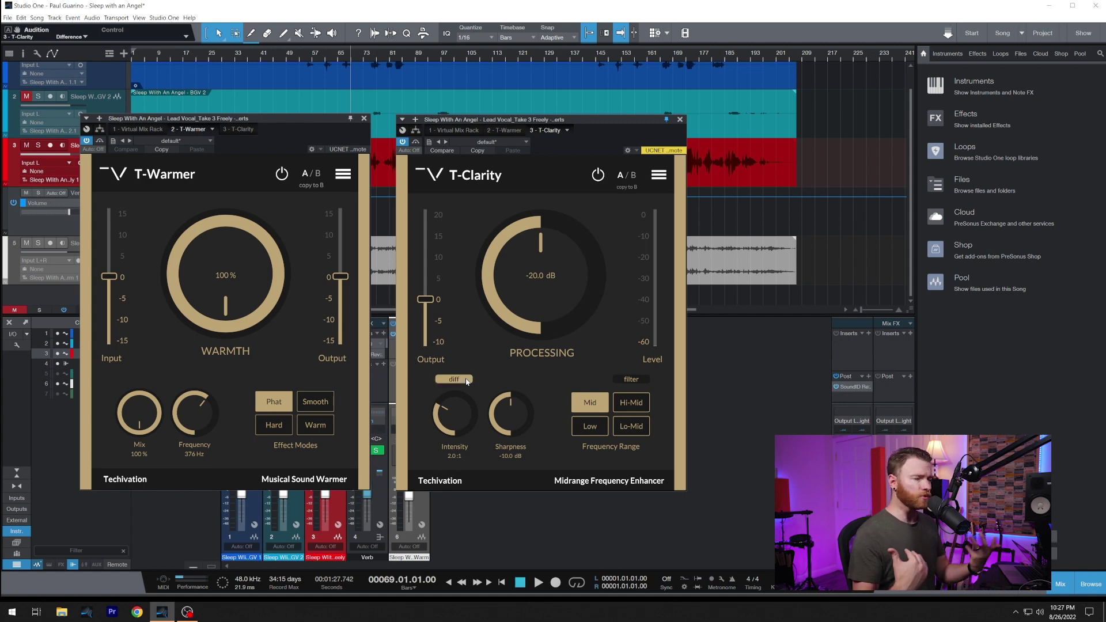
left_click(467, 381)
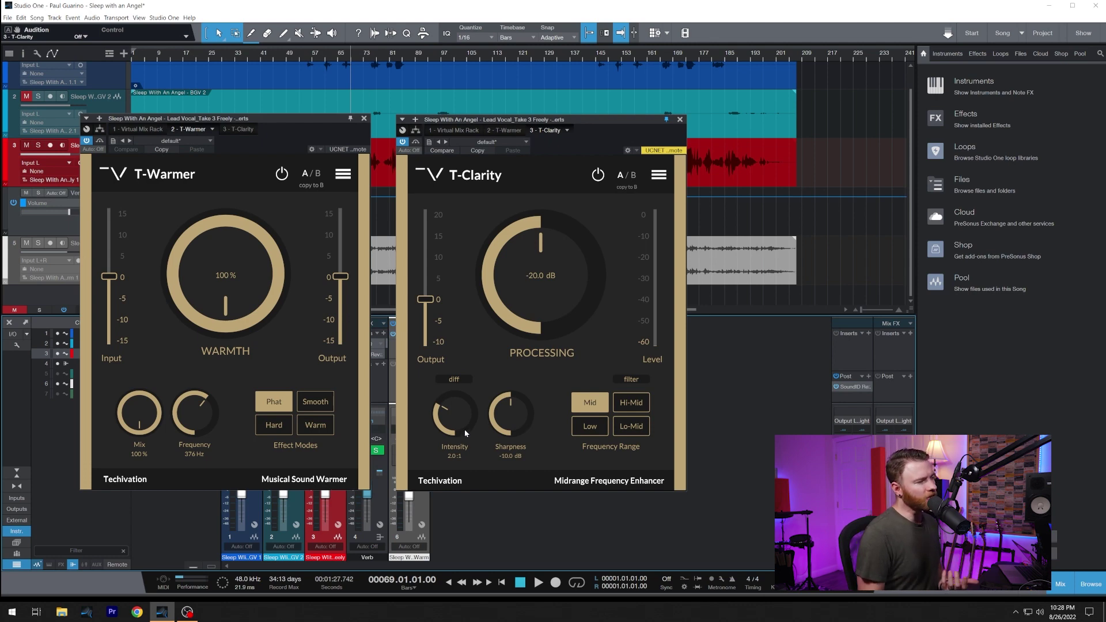
mouse_move(469, 434)
left_mouse_down()
mouse_move(463, 346)
mouse_move(458, 432)
mouse_move(456, 420)
left_mouse_up()
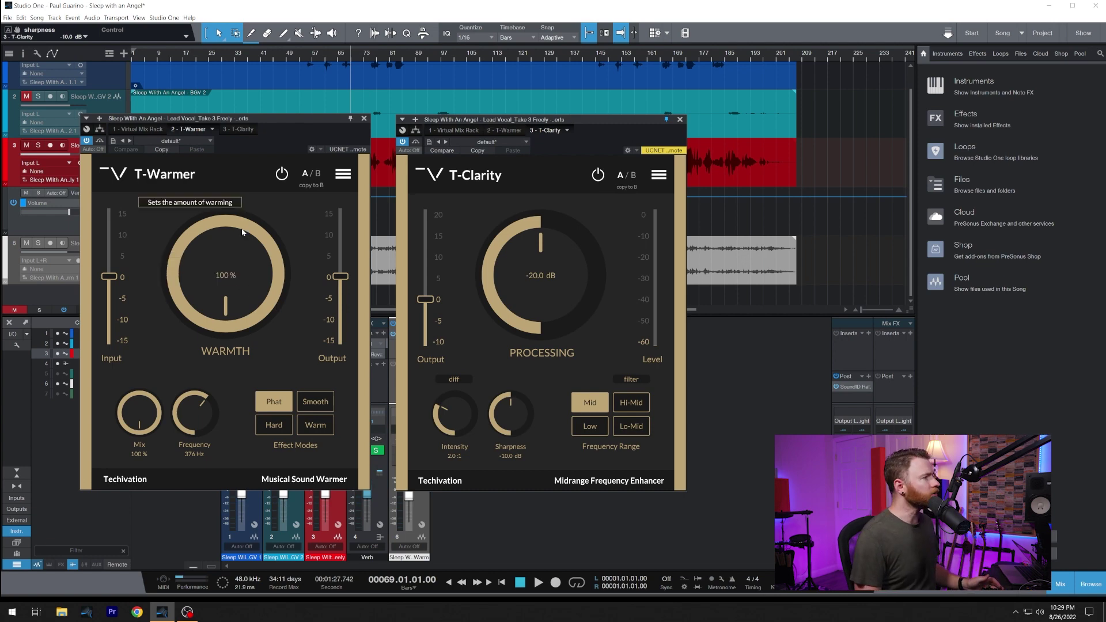
Lower T-Warmer's warmth to 70%, sweep frequency between 30 Hz and 600 Hz, and settle at 350 Hz.
left_click_drag(242, 230, 228, 96)
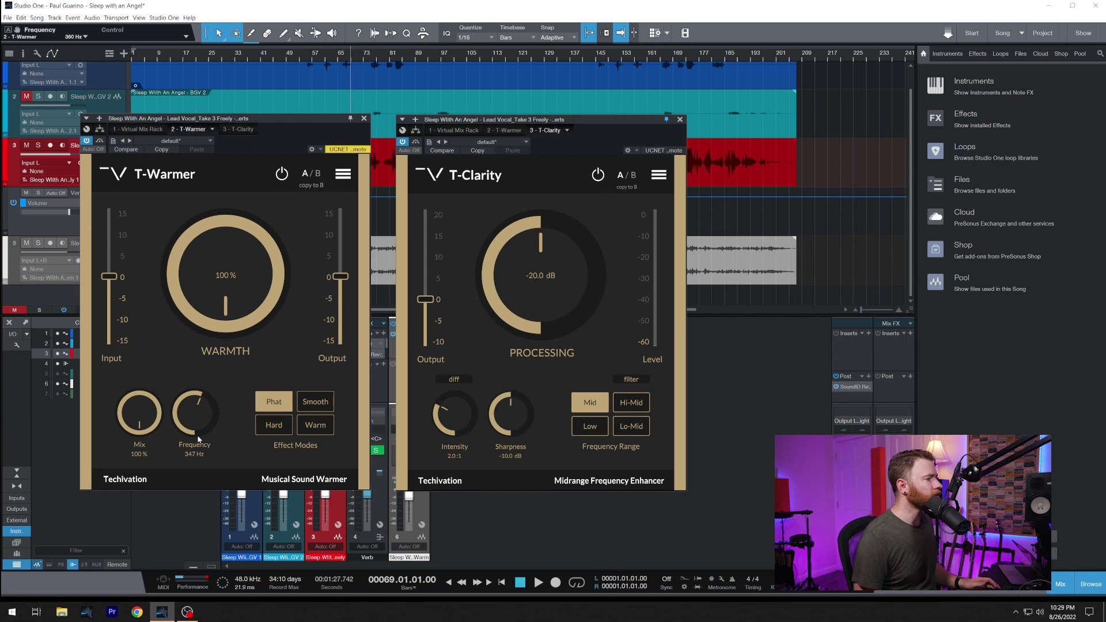
left_click_drag(195, 412, 170, 562)
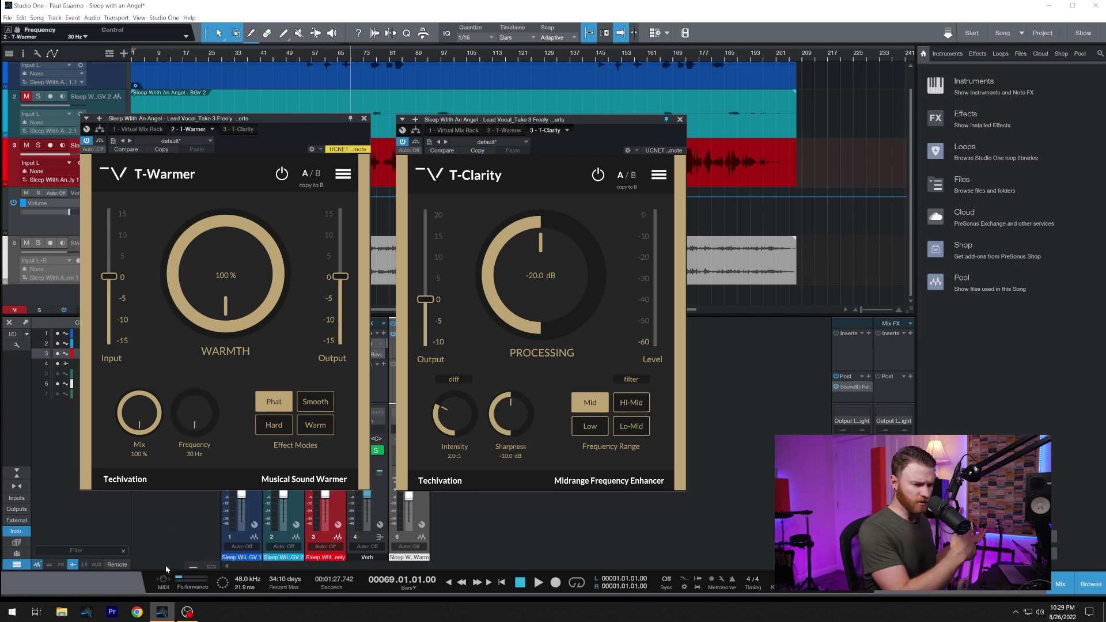
left_click_drag(165, 565, 210, 187)
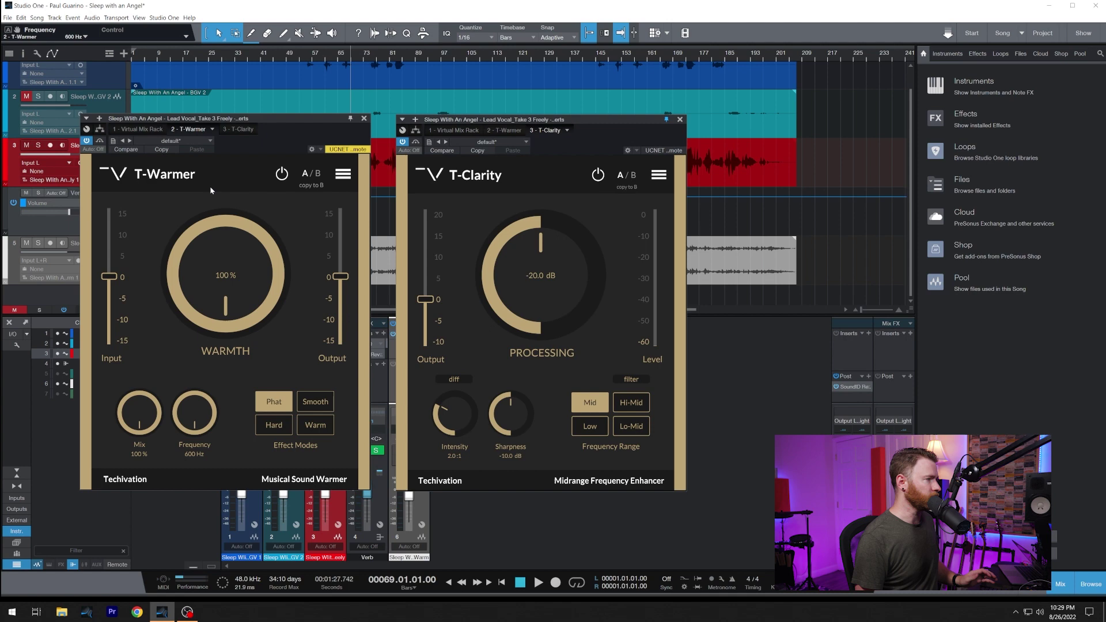
left_click_drag(194, 410, 176, 475)
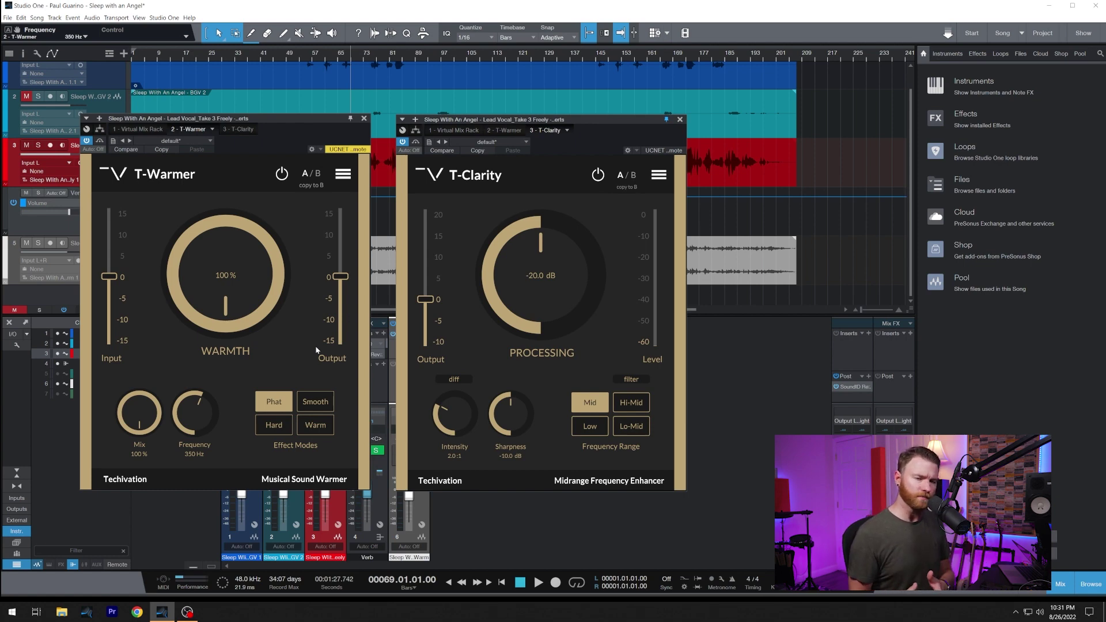
Bypass T-Clarity on the lead vocal and close its plugin window.
left_click(402, 143)
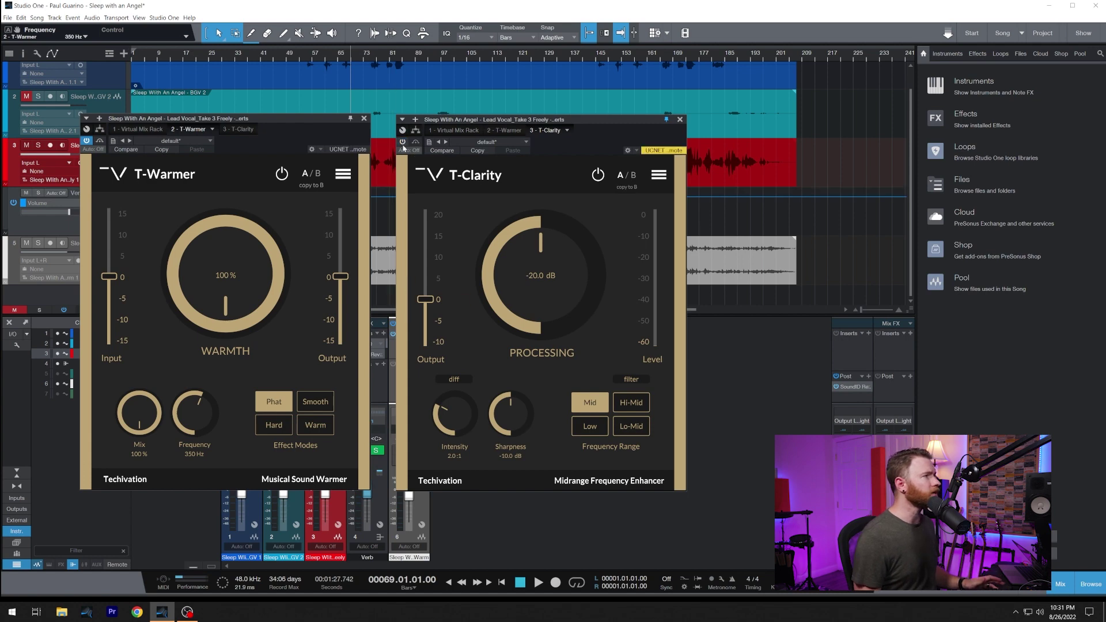
left_click(680, 120)
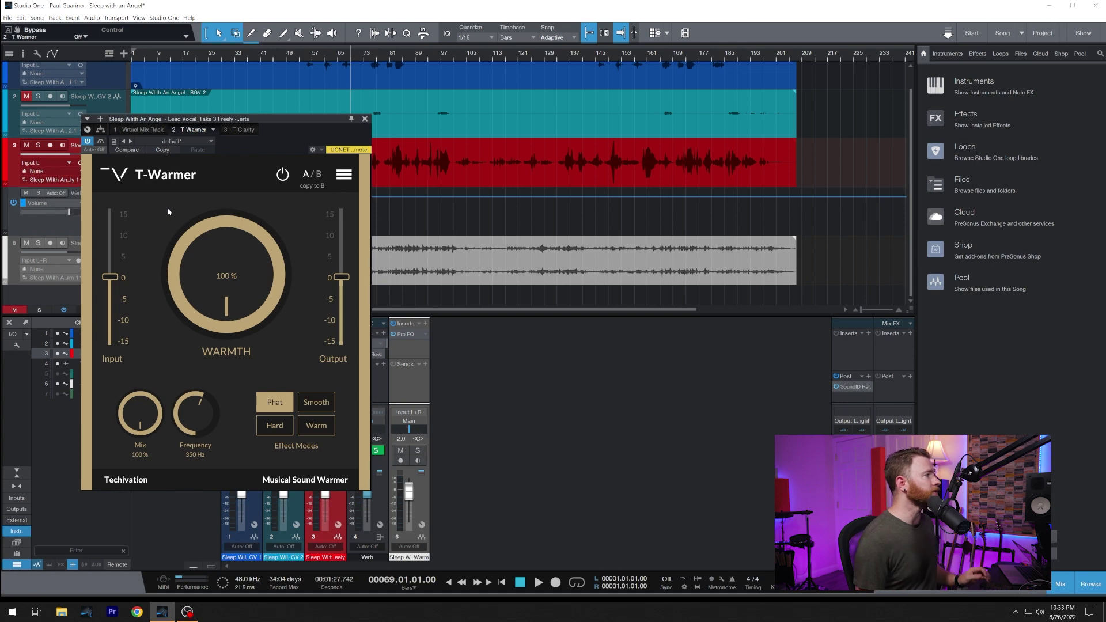
left_click(101, 141)
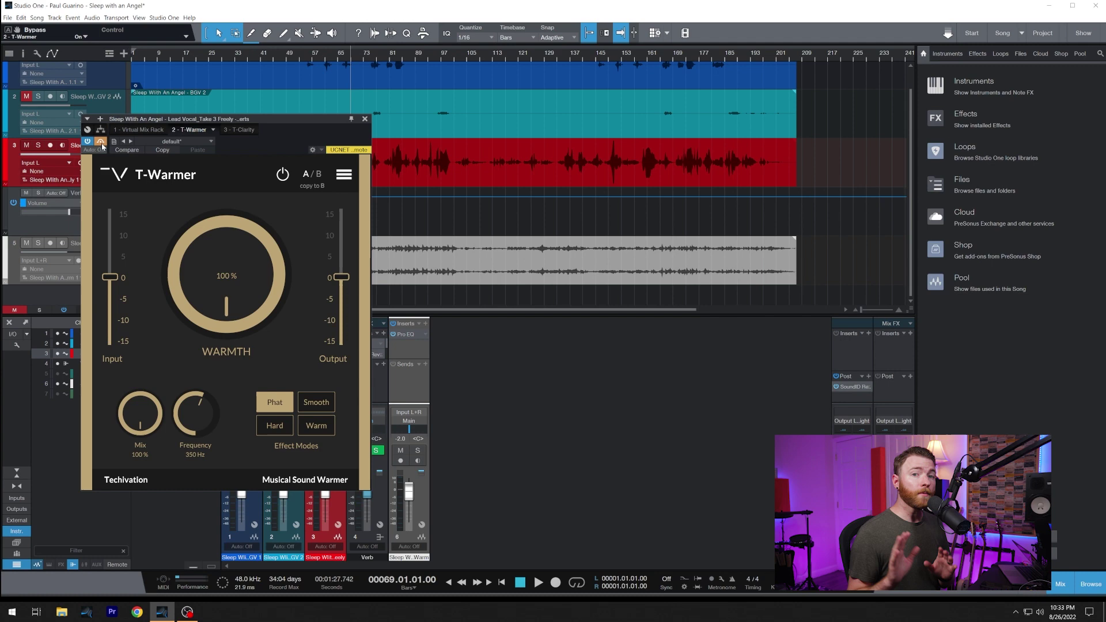
key("space")
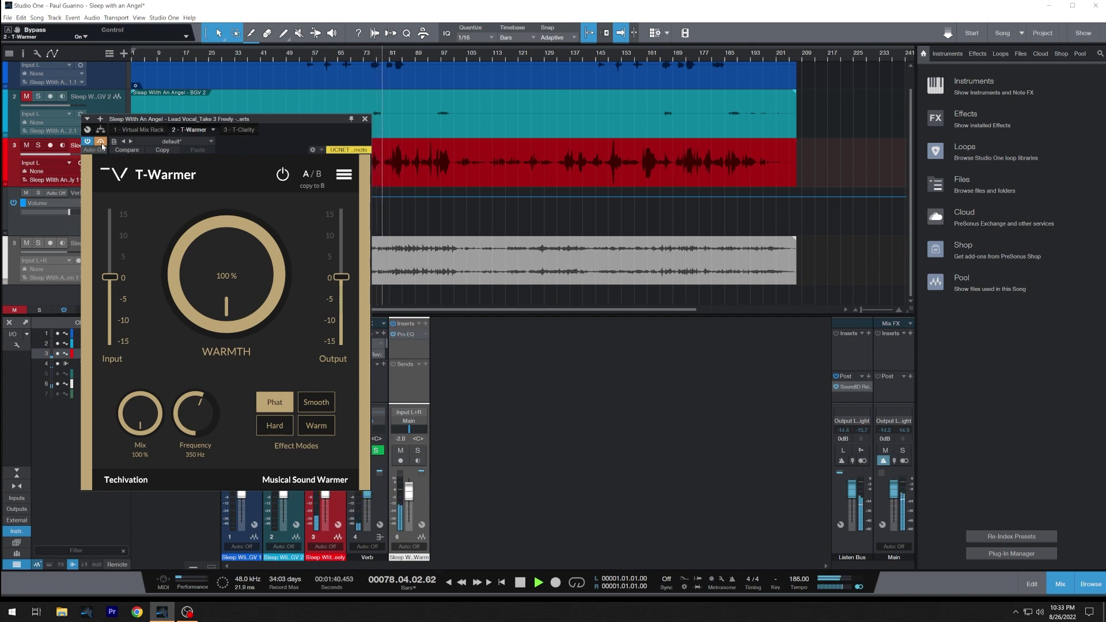
key("space")
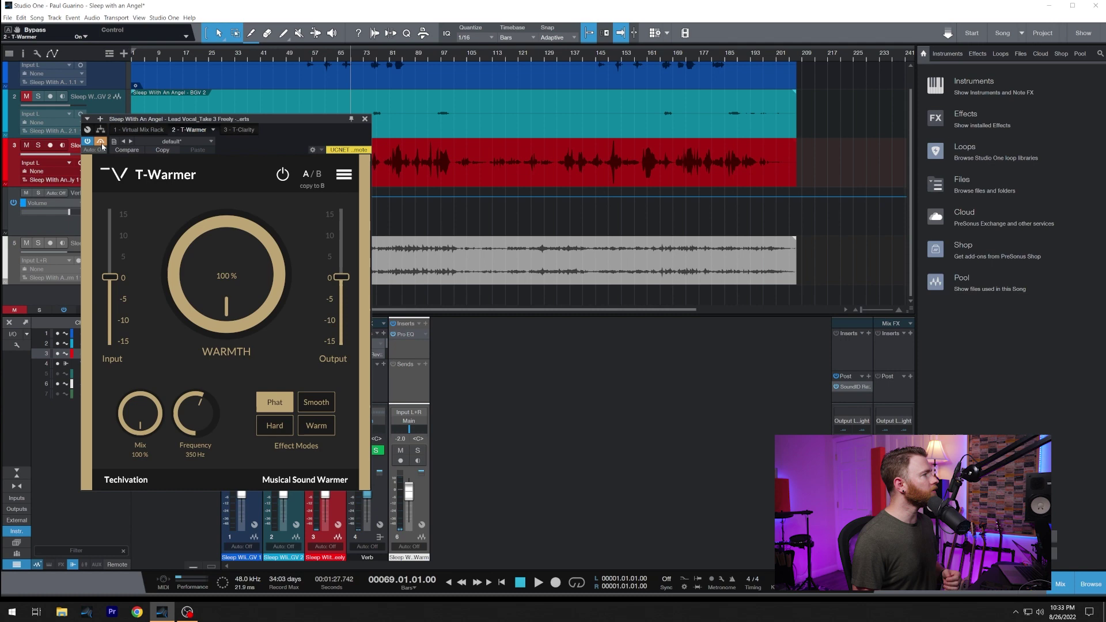
left_click(101, 145)
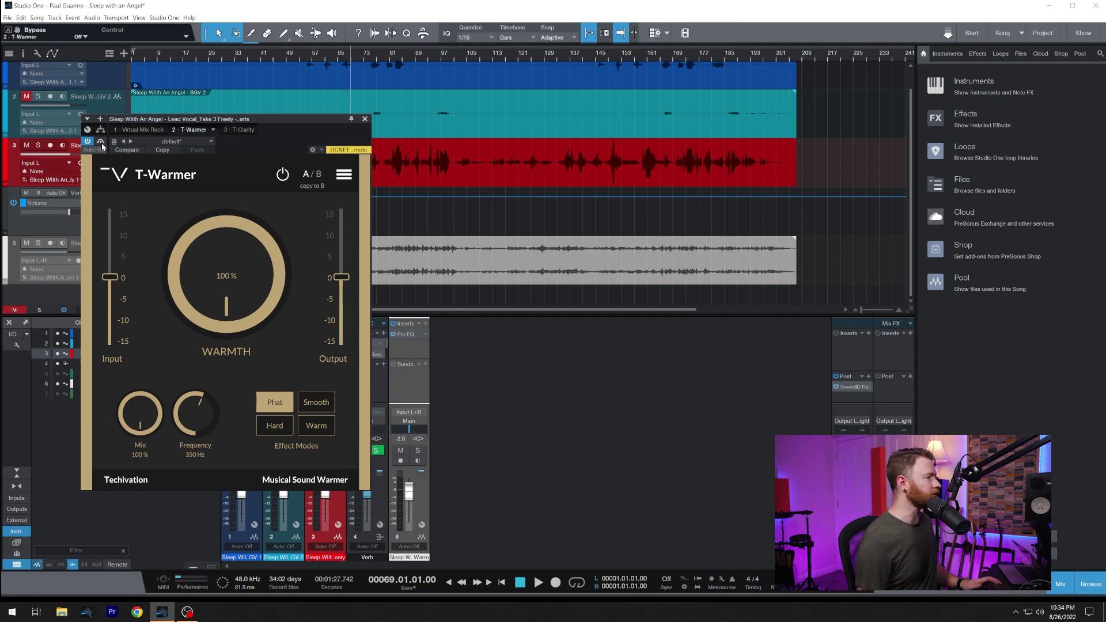
During playback, compare Hard, Warm and Smooth T-Warmer modes, settling on Smooth at 36% warmth.
key("space")
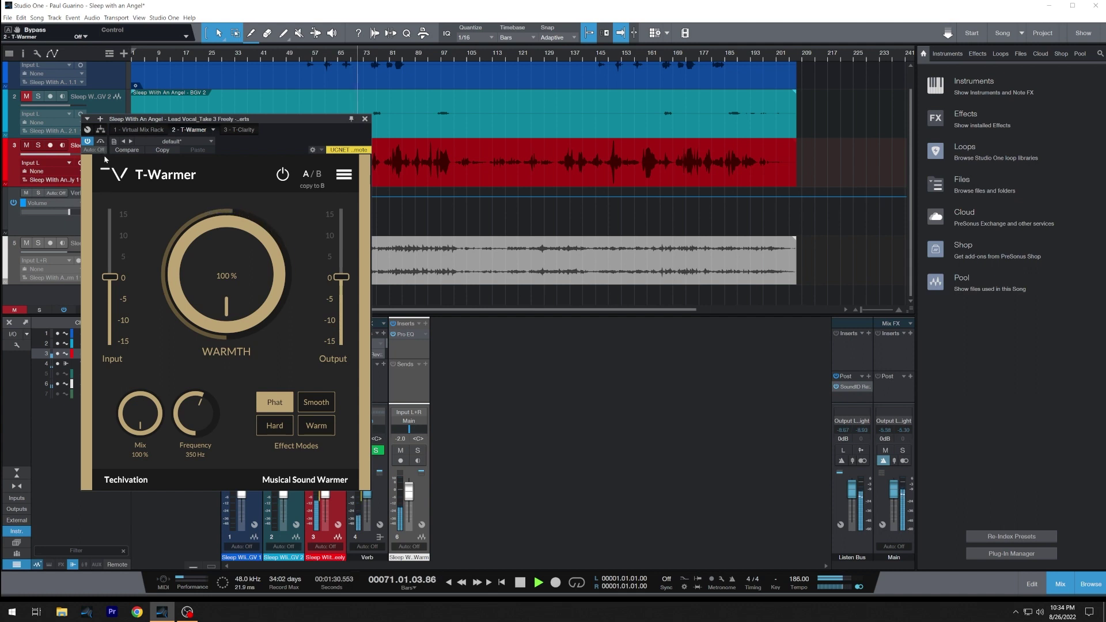
left_click(100, 142)
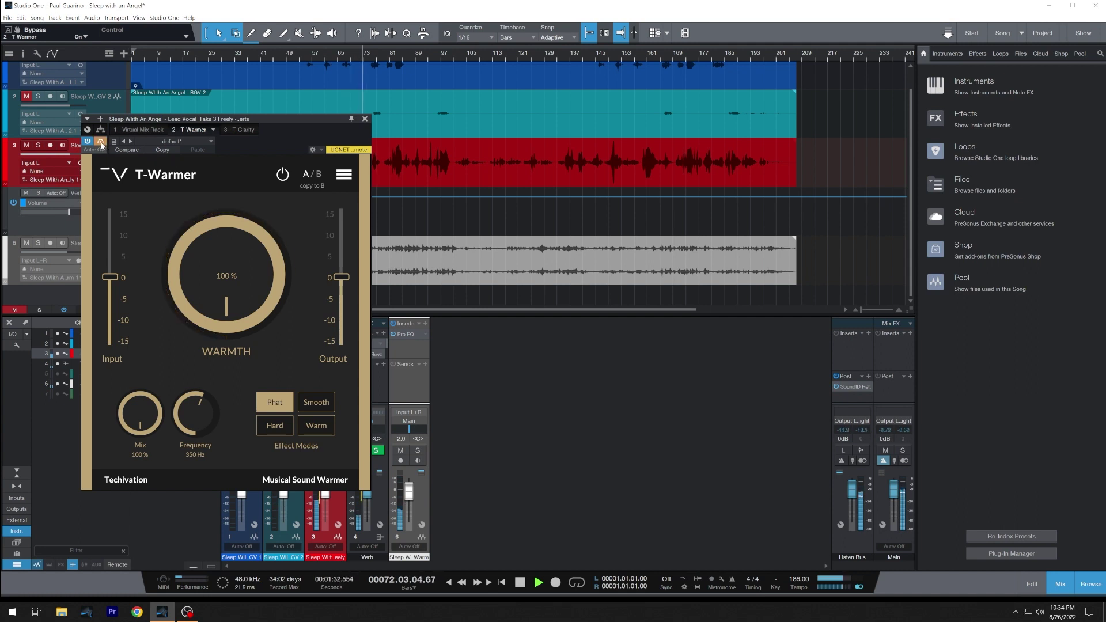
left_click(101, 144)
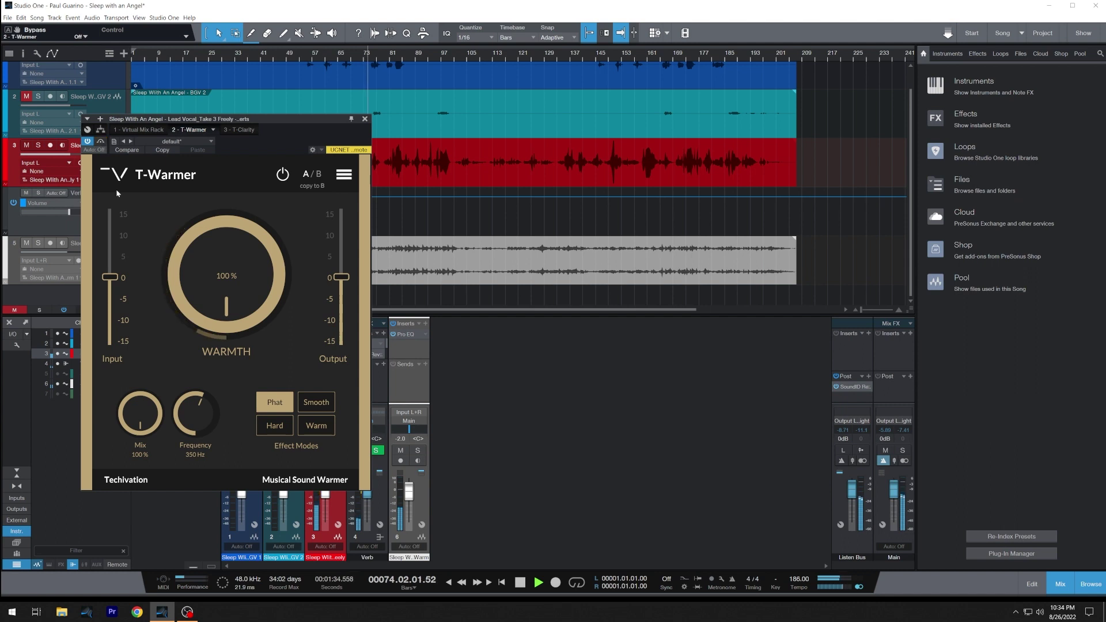
left_click_drag(222, 250, 220, 254)
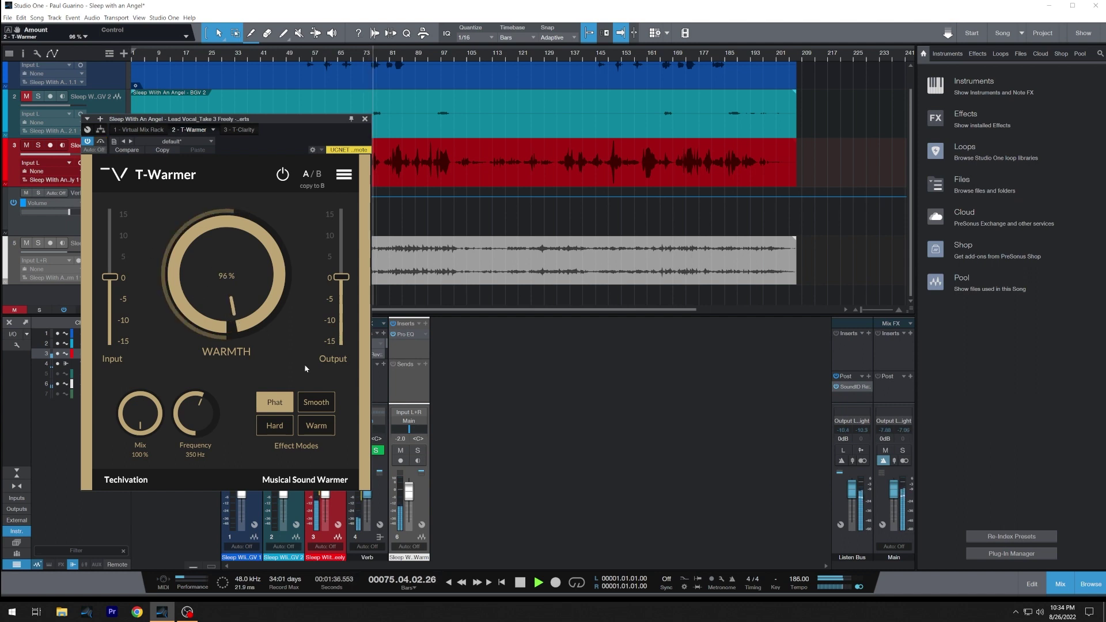
left_click(316, 402)
left_click(285, 428)
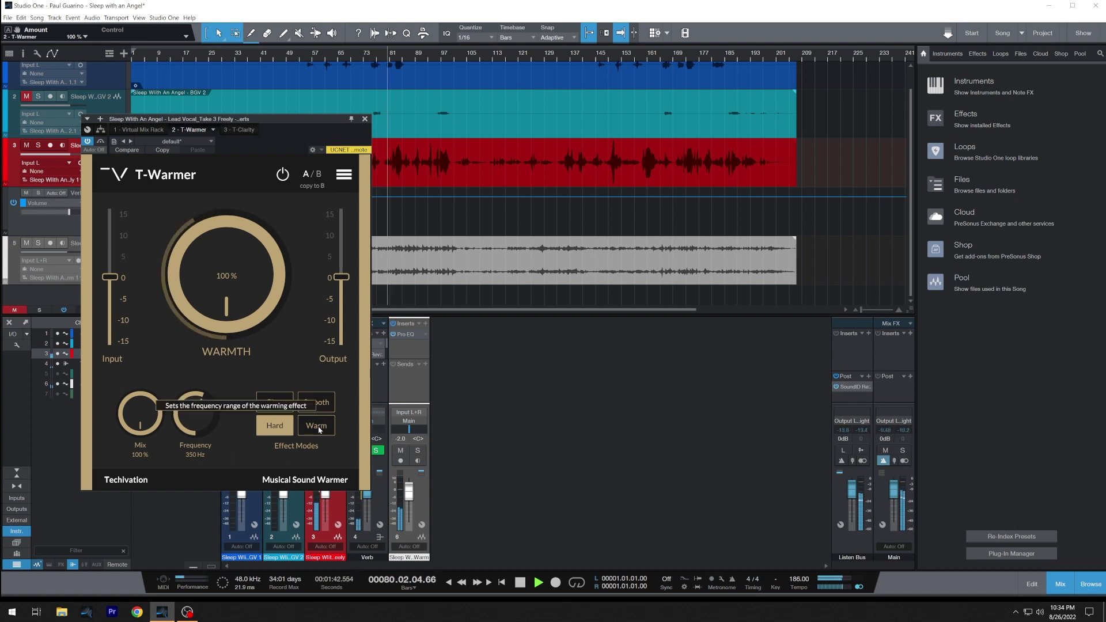
left_click(321, 428)
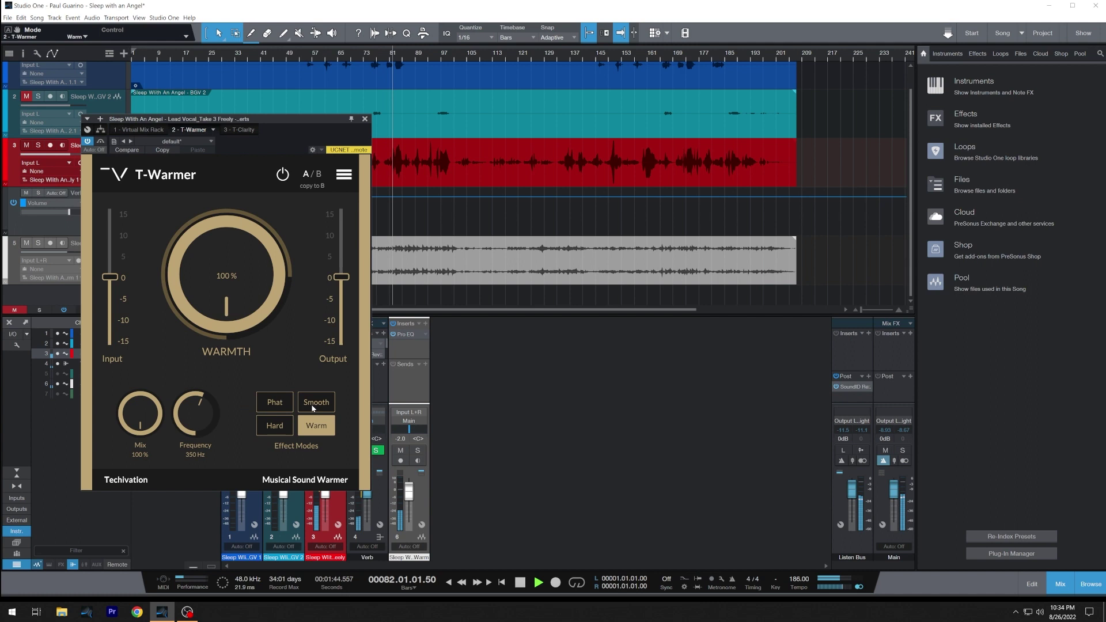
left_click(313, 408)
left_click_drag(210, 271, 213, 357)
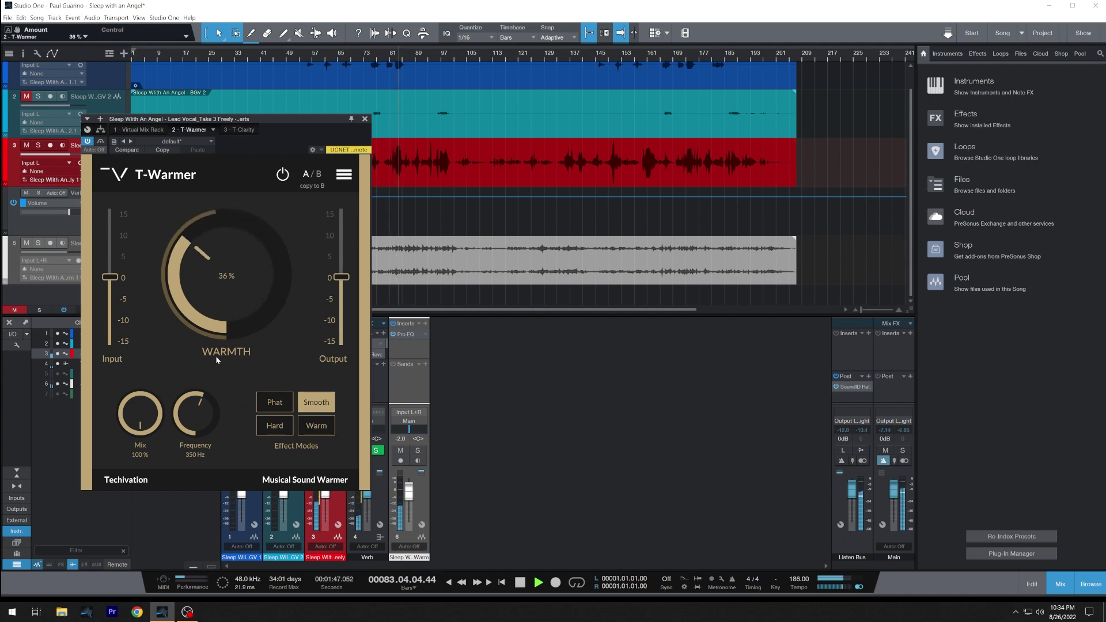
A/B T-Warmer against the dry vocal, then lower Warmth to 32%.
left_click(101, 142)
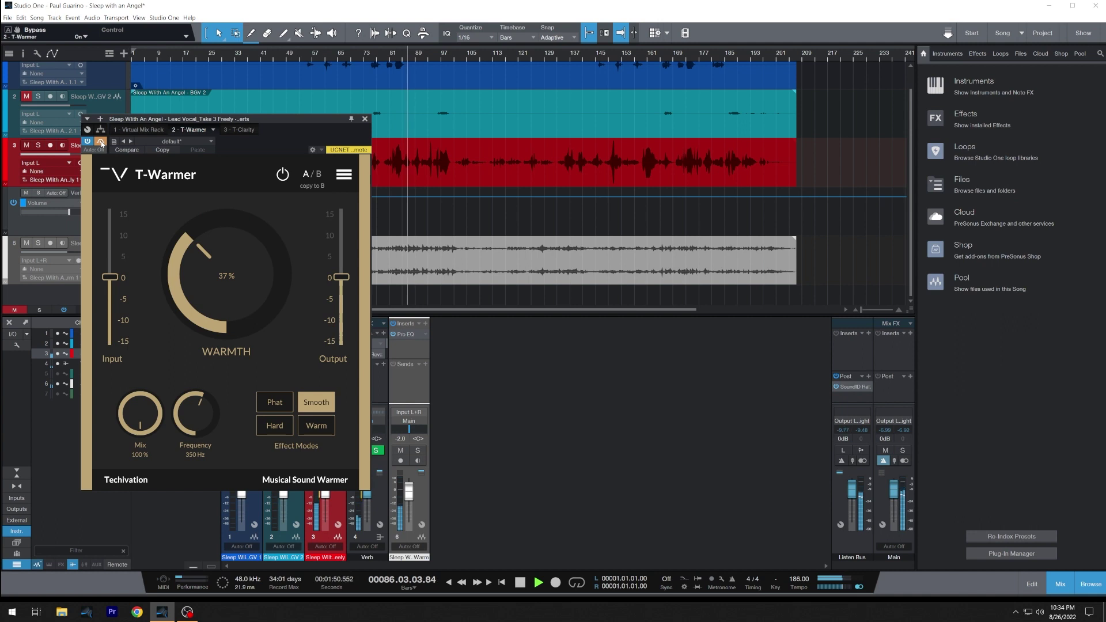
left_click(100, 141)
scroll(188, 258, "up", 3)
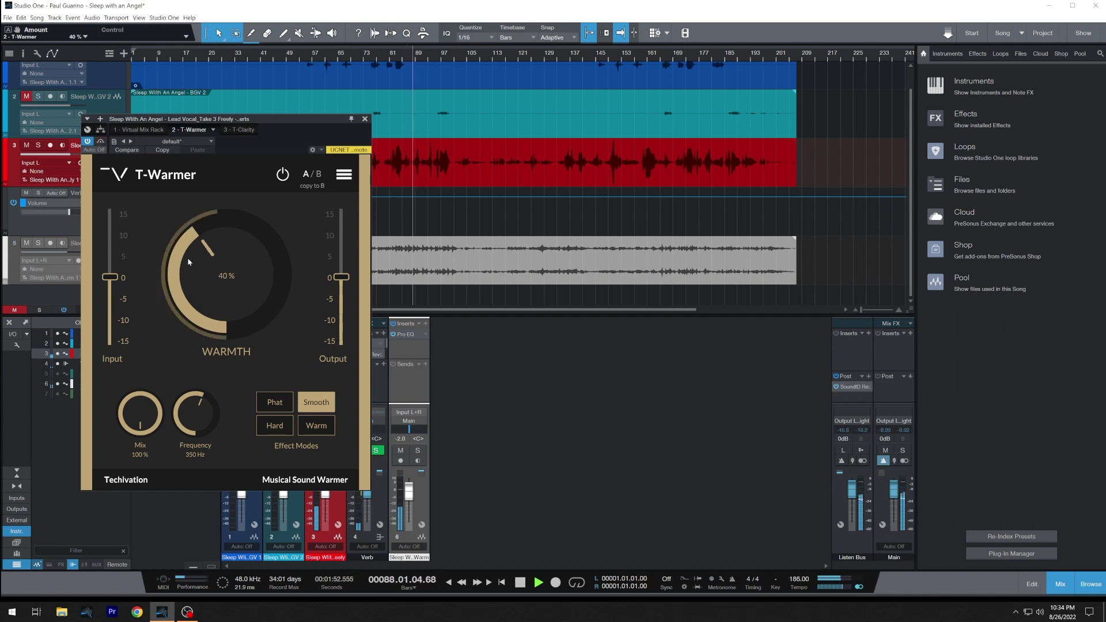
scroll(188, 258, "down", 4)
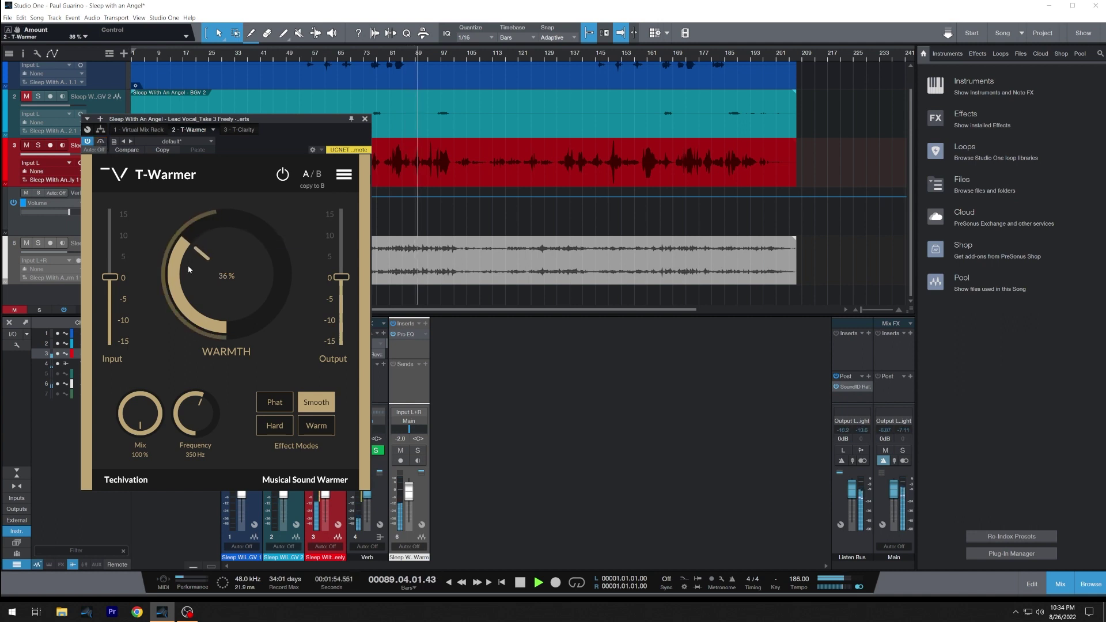
left_click(102, 142)
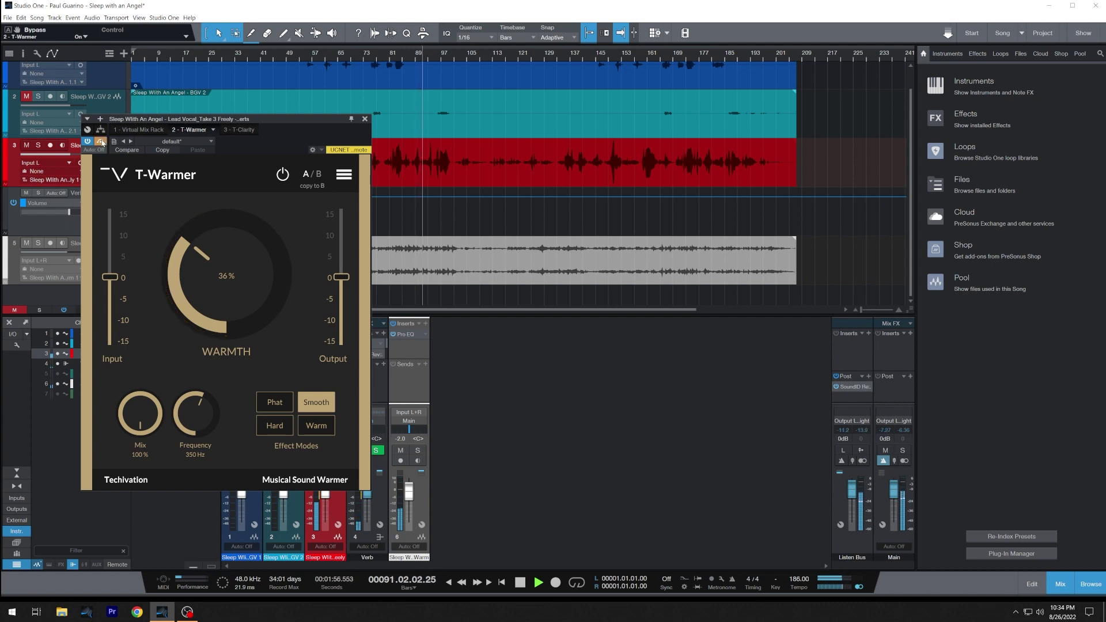
left_click(101, 142)
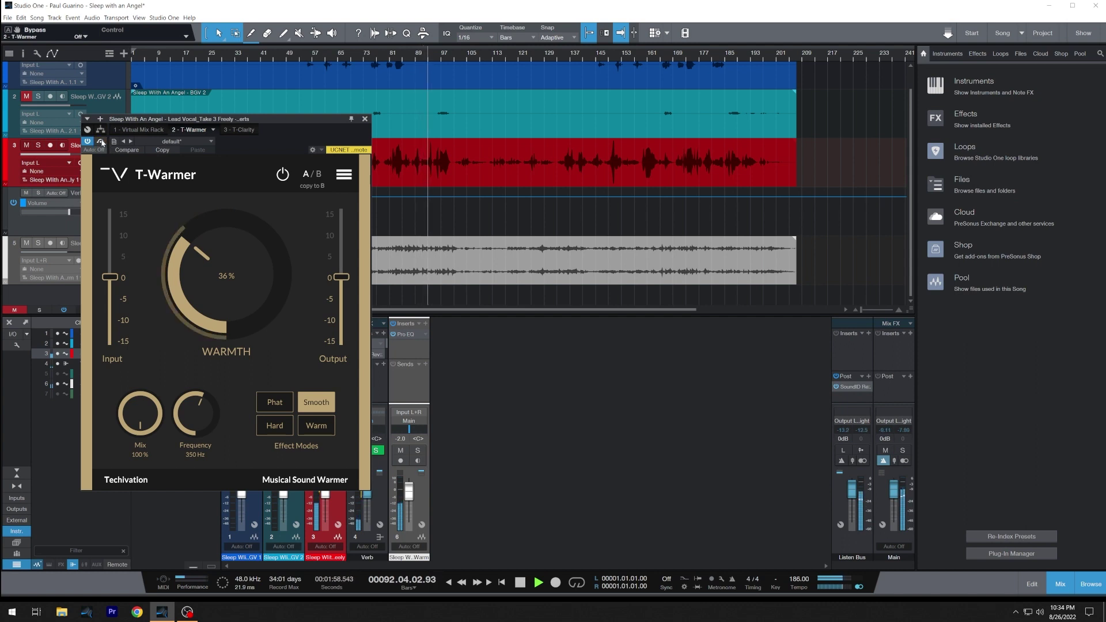
mouse_move(201, 254)
left_mouse_down()
mouse_move(179, 220)
mouse_move(202, 258)
left_mouse_up()
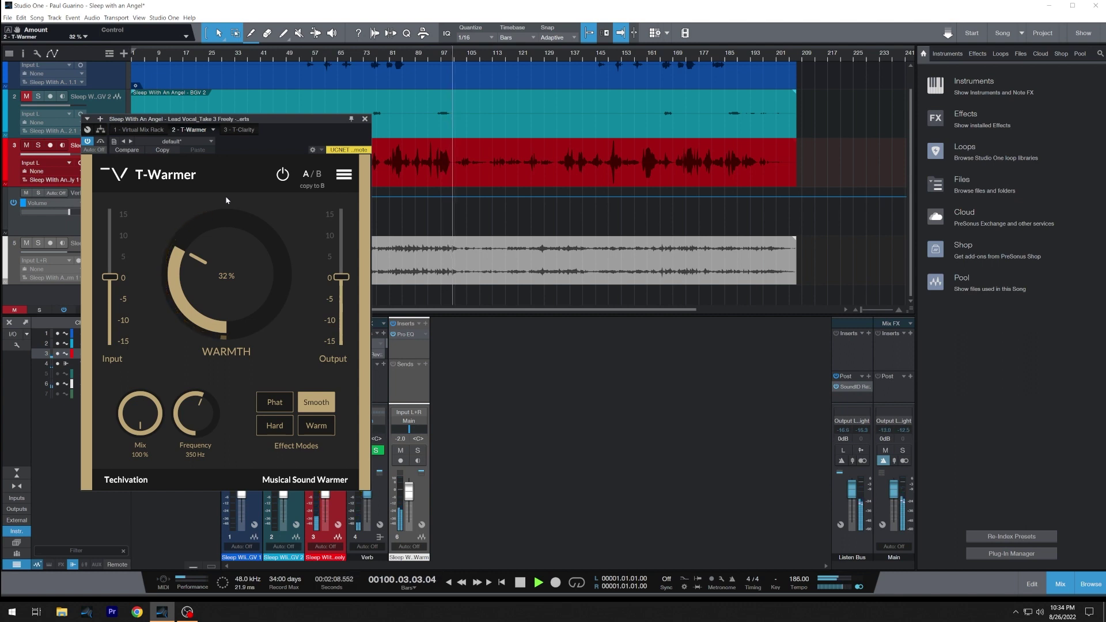
Solo the lead vocal and compare it with T-Warmer active and bypassed during playback, ending active.
key("space")
key("s")
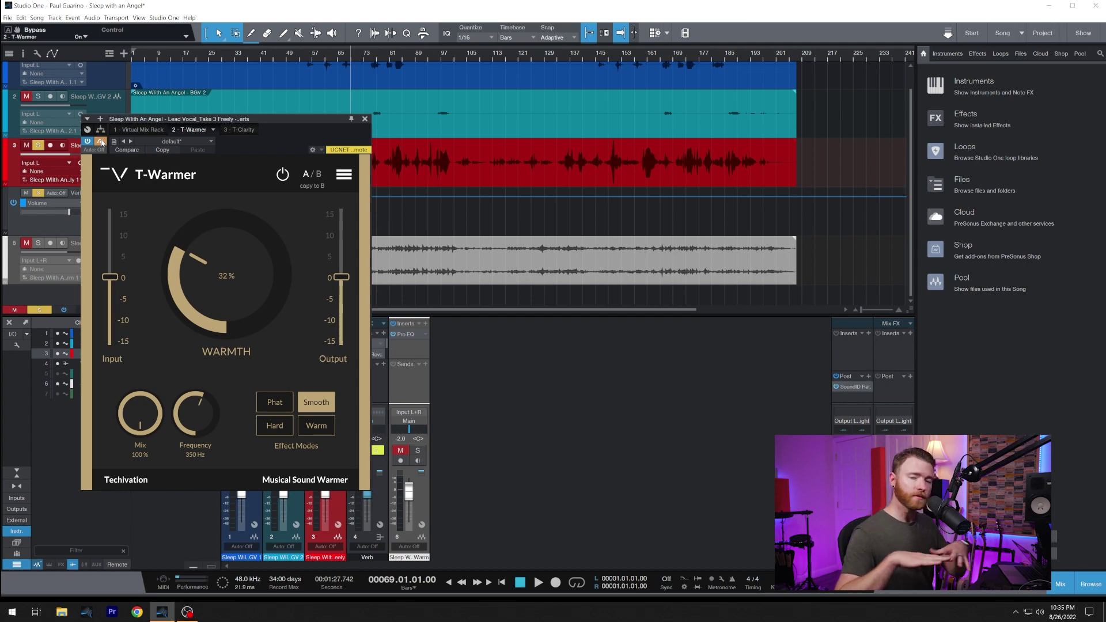
key("space")
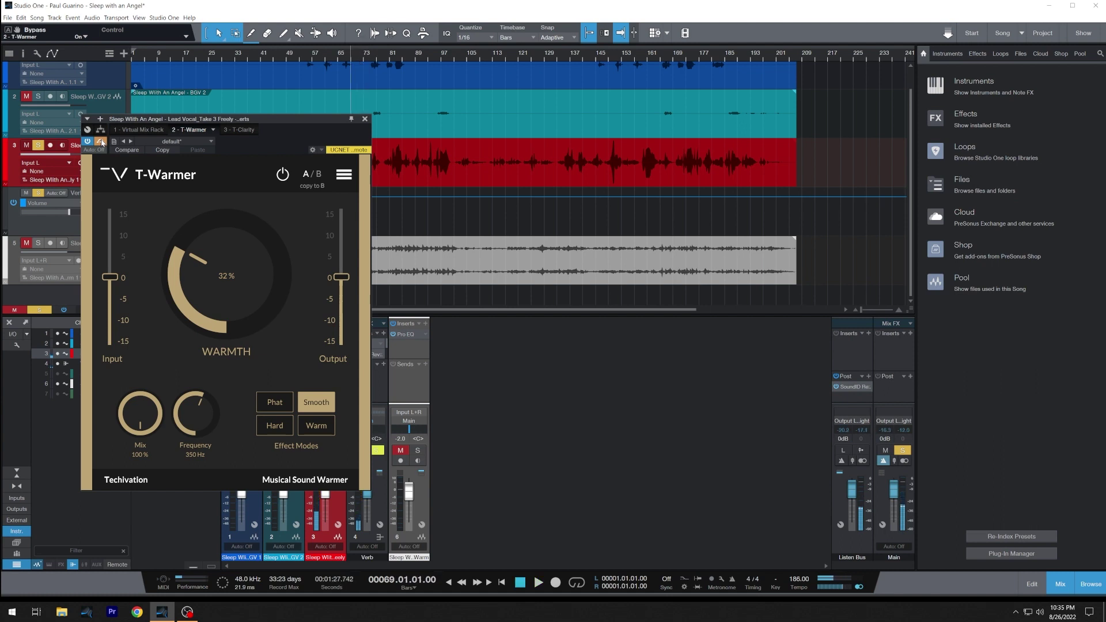
left_click(101, 142)
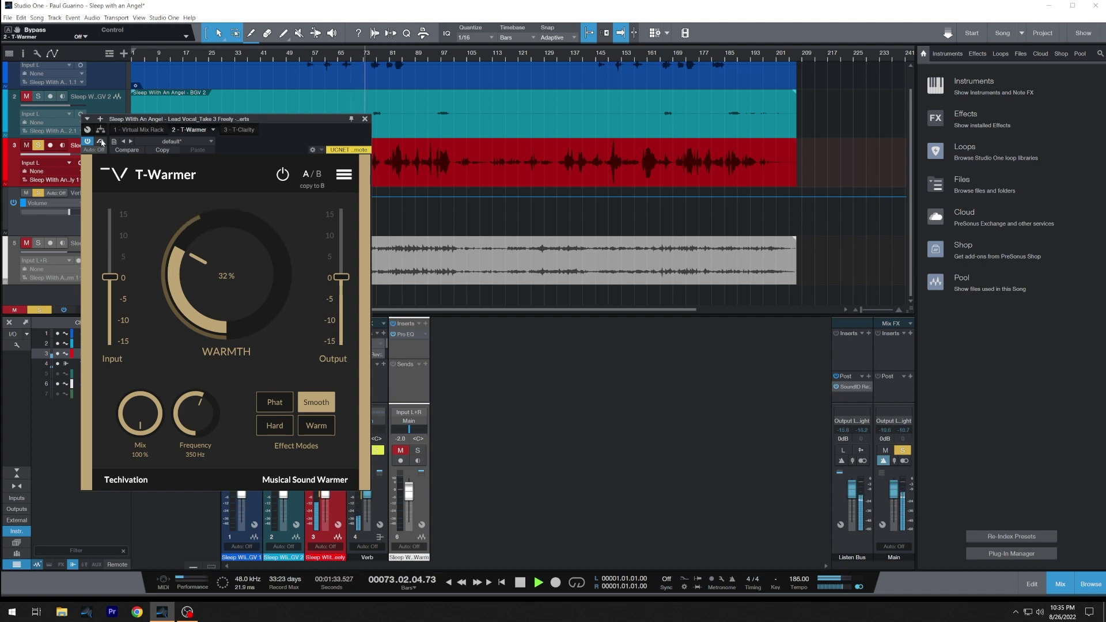
left_click(102, 142)
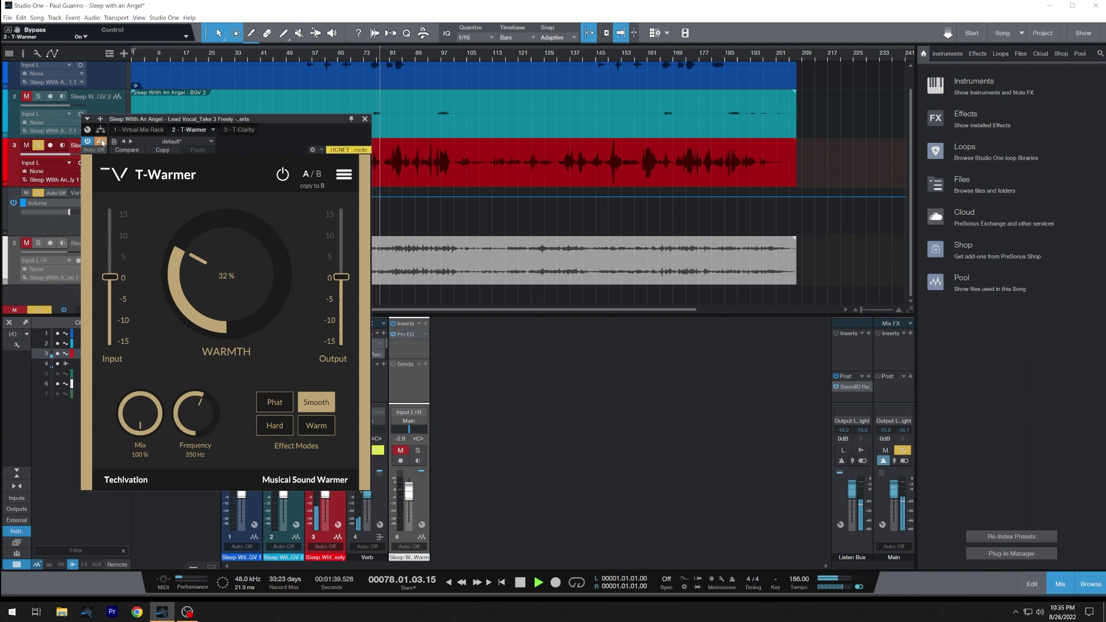
left_click(102, 142)
key("space")
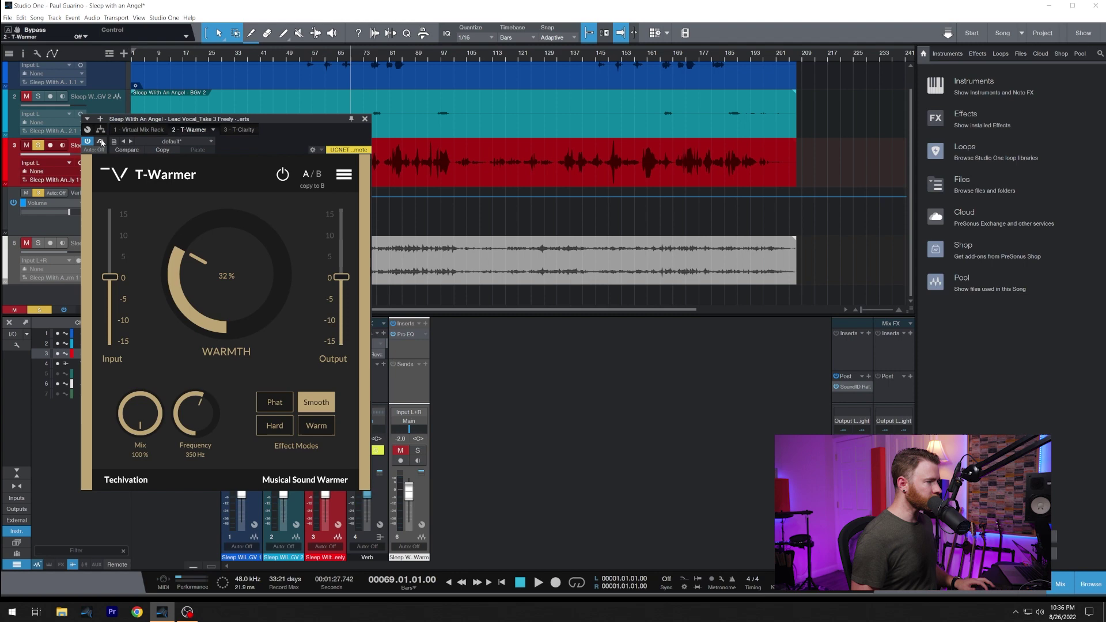
Clear the solo on the lead vocal track.
key("s")
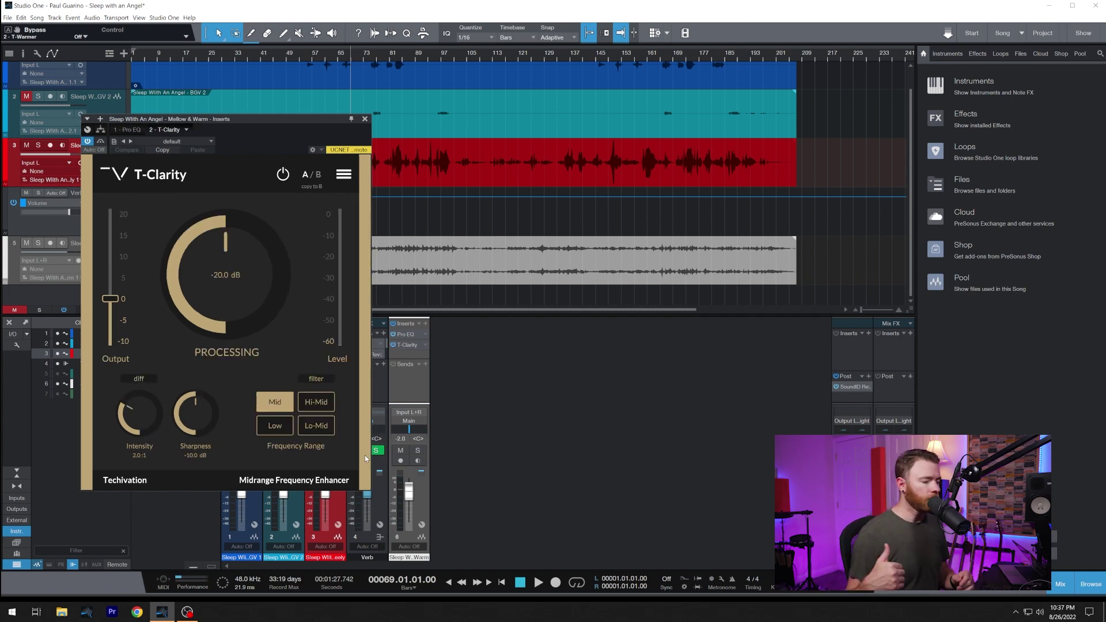
left_click(422, 507)
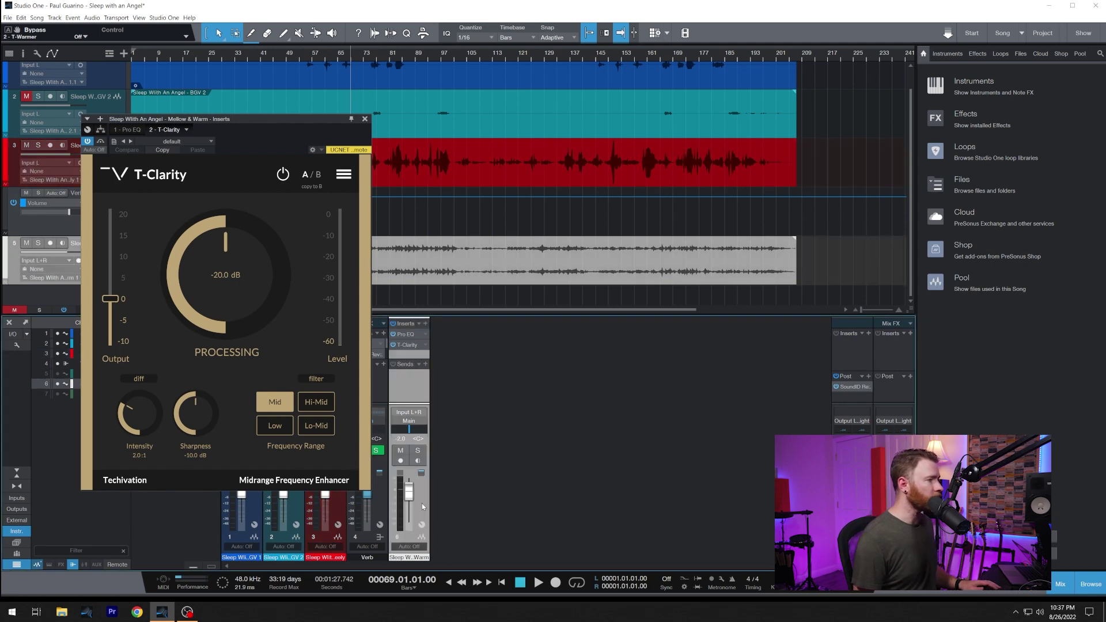
left_click(131, 130)
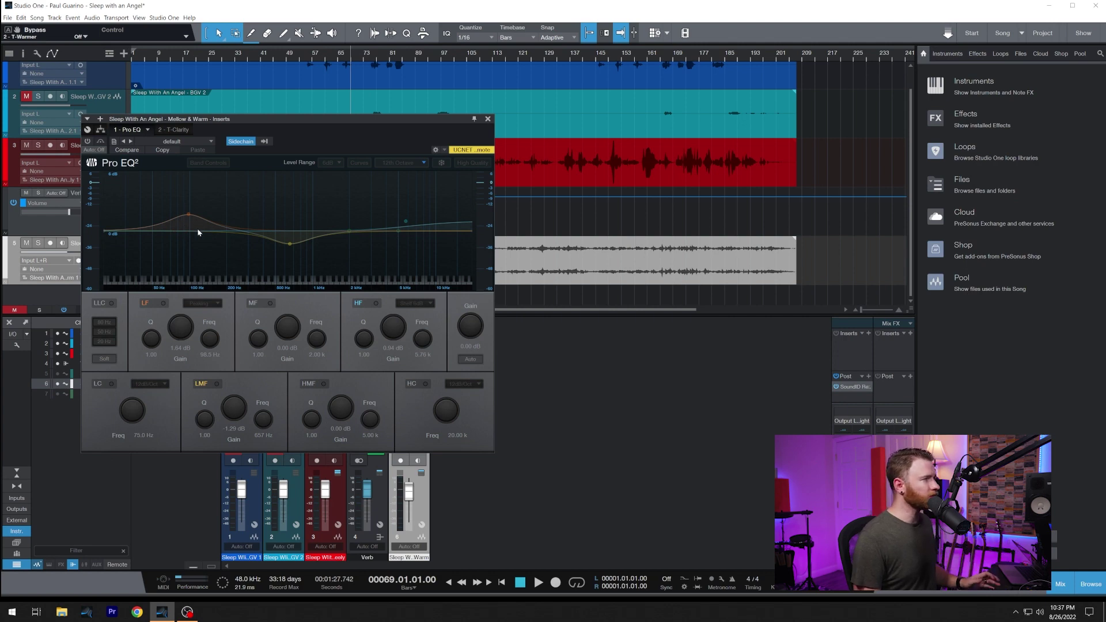
left_click(175, 130)
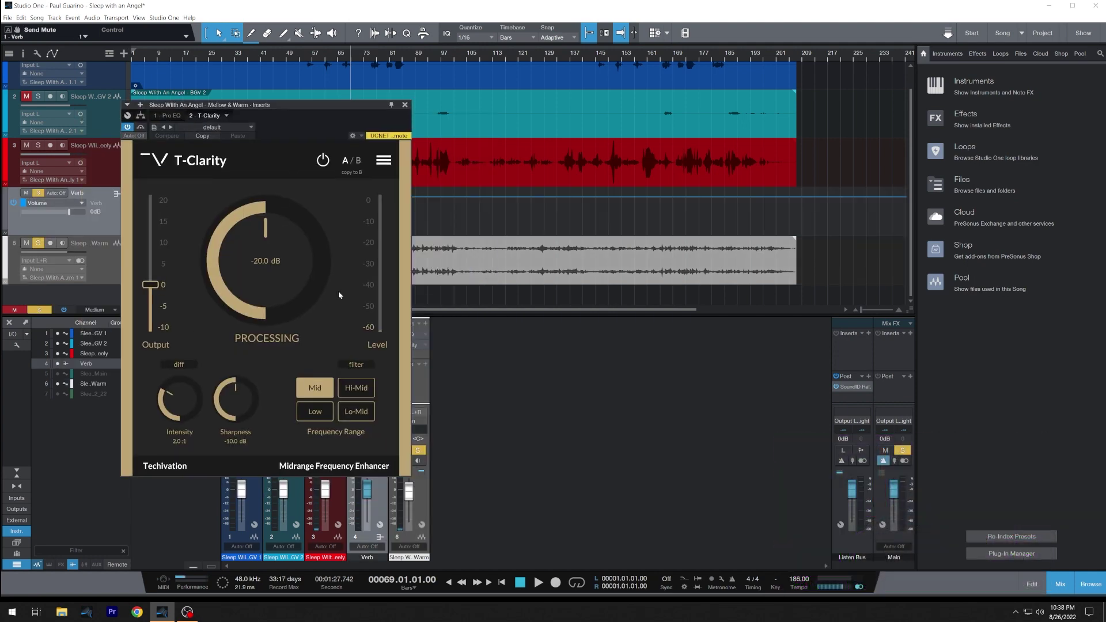
During playback, try T-Clarity's Hi-Mid, Mid and Low ranges, settling on Lo-Mid.
key("space")
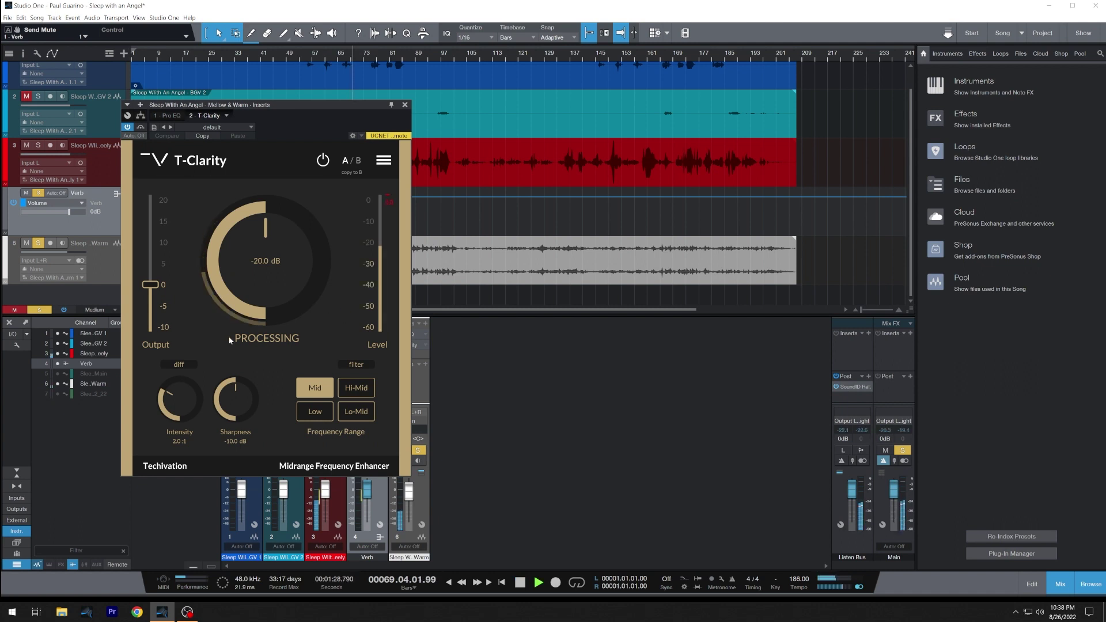
left_click_drag(258, 271, 308, 411)
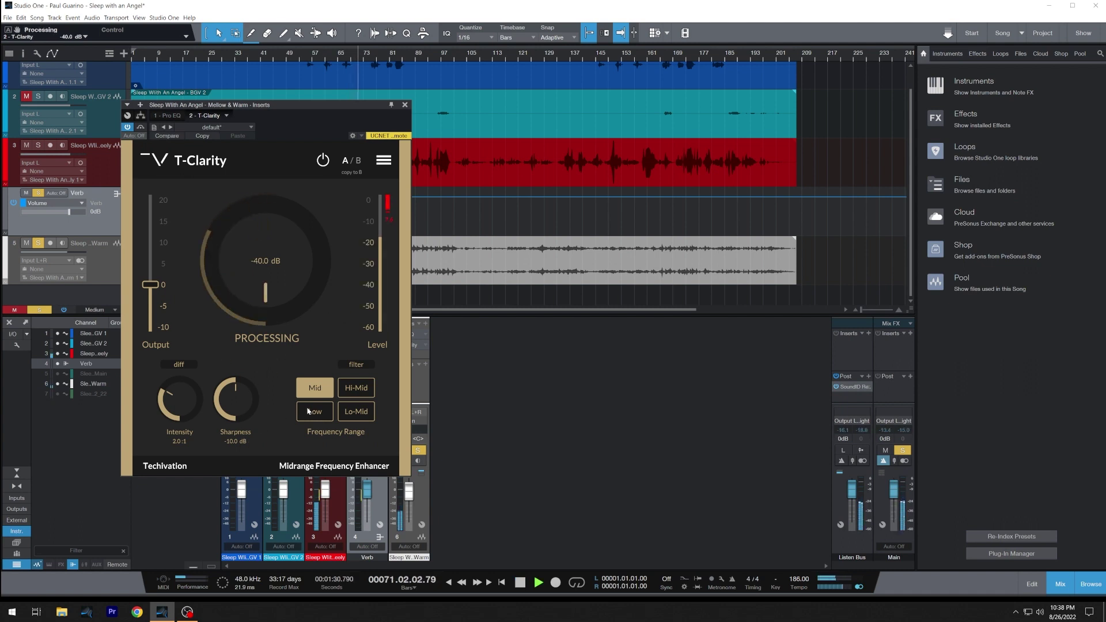
left_click(356, 388)
left_click(358, 365)
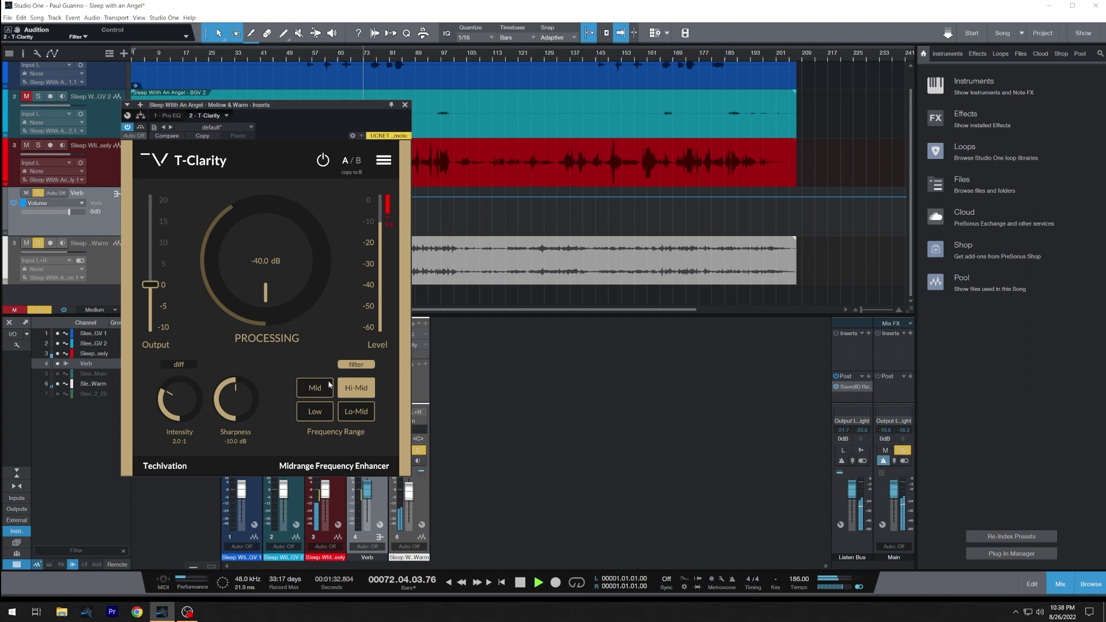
left_click(300, 386)
left_click(360, 413)
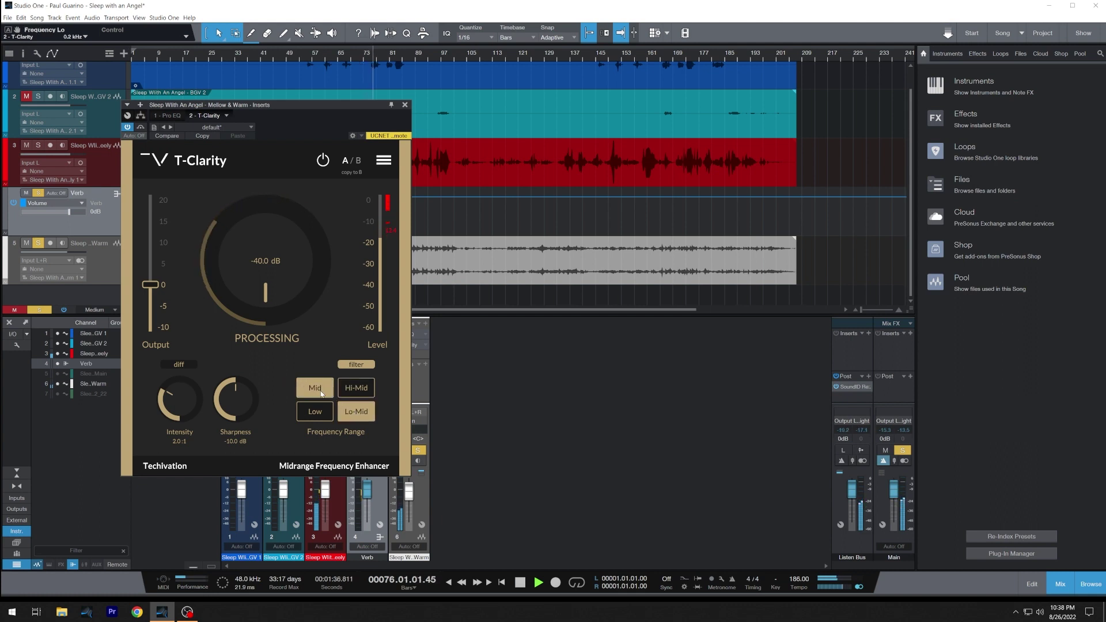
left_click(318, 409)
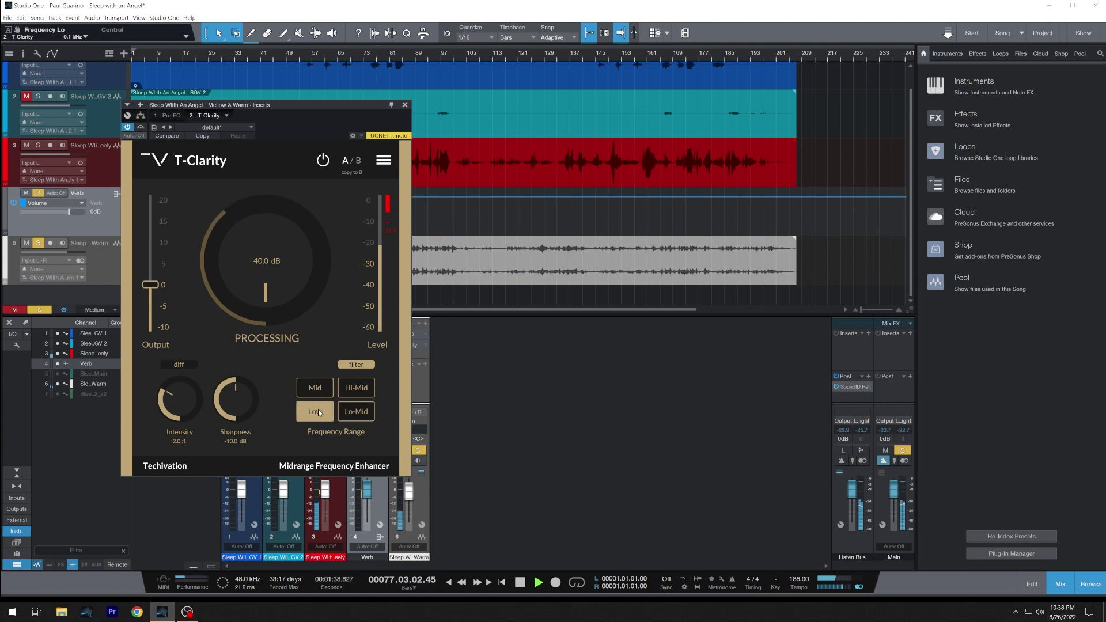
left_click(346, 410)
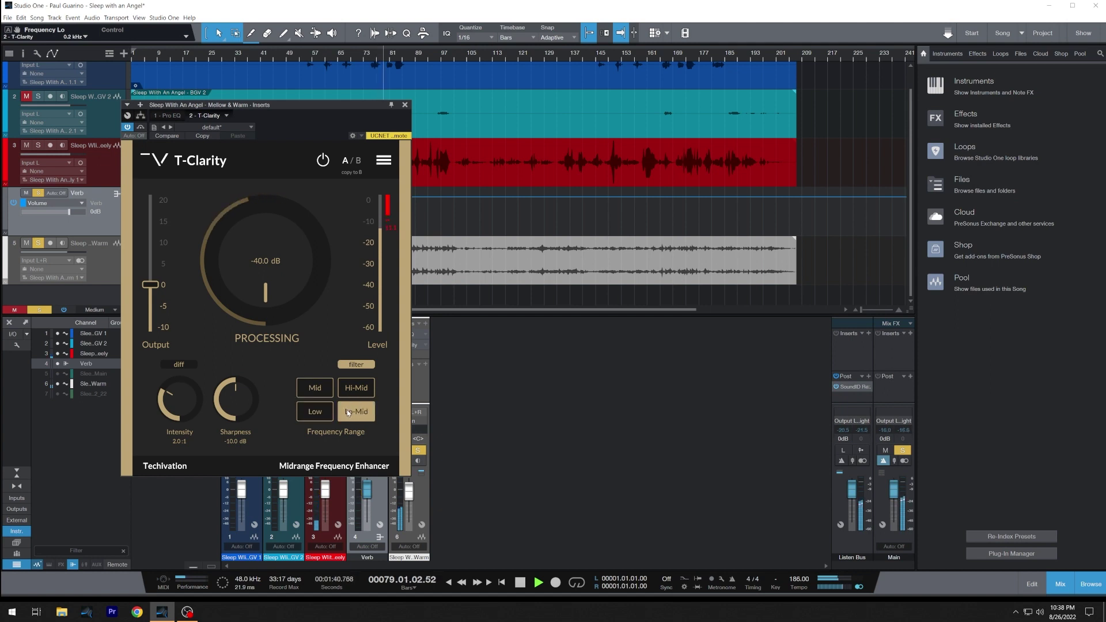
Set T-Clarity's Processing to -18.5 dB.
left_click_drag(266, 261, 272, 156)
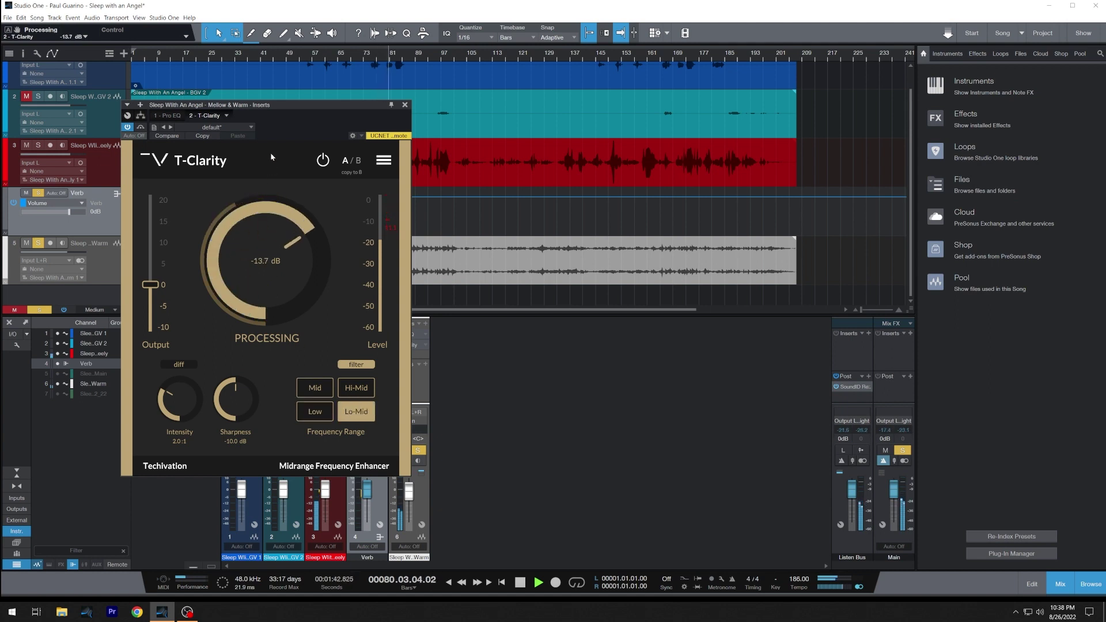
double_click(279, 206)
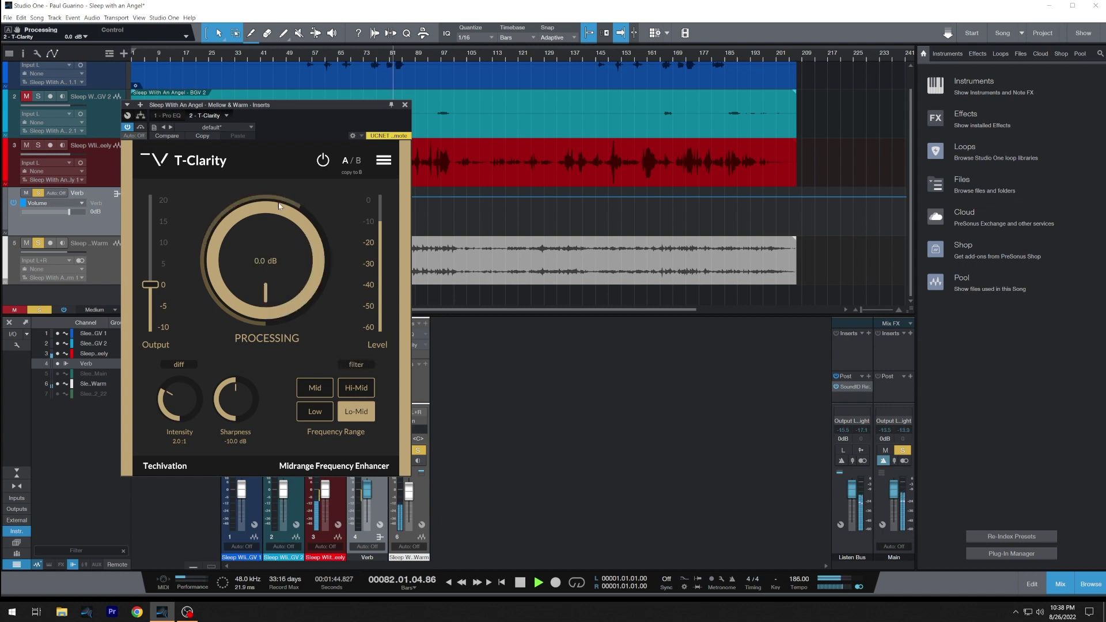
left_click_drag(279, 206, 260, 291)
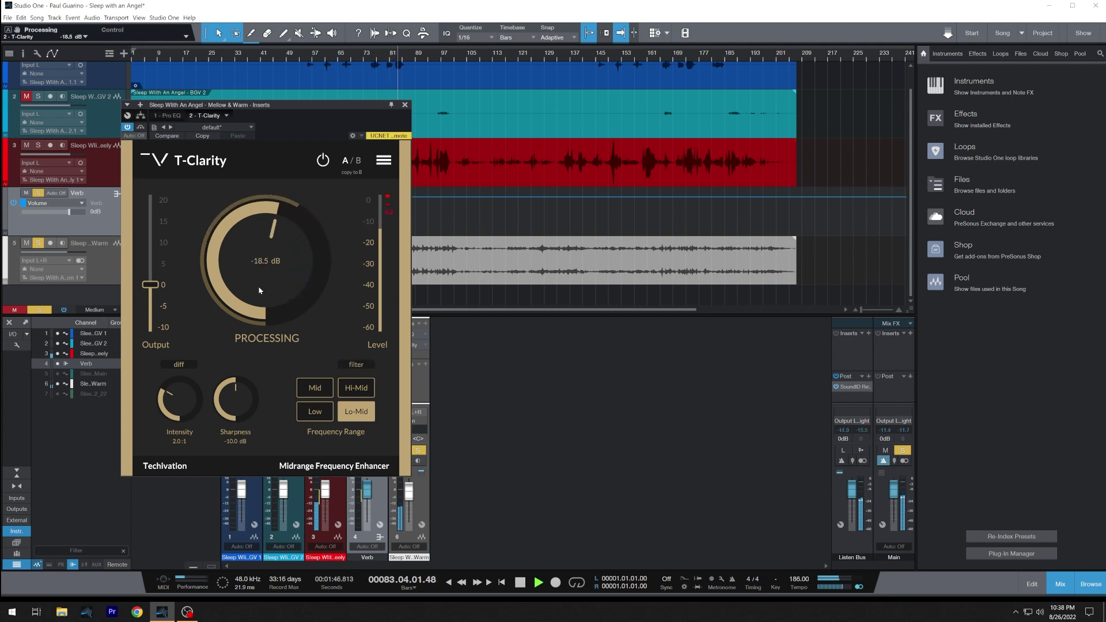
Set Sharpness to -6.5 dB and Intensity to 2.6:1, A/B with bypass, then audition the difference signal.
left_click(322, 163)
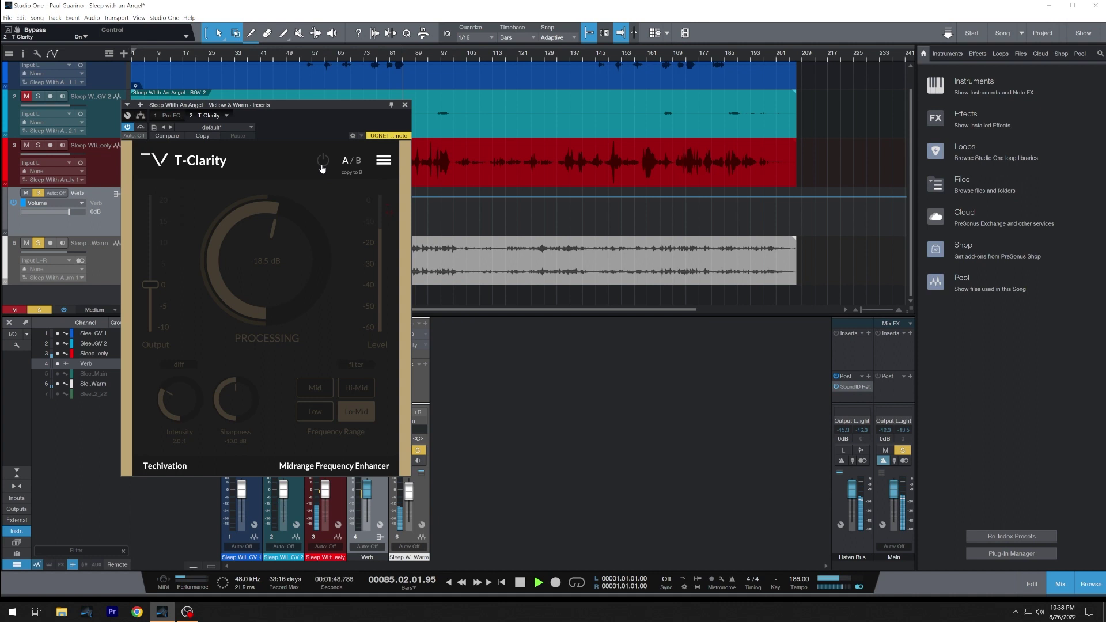
left_click(323, 163)
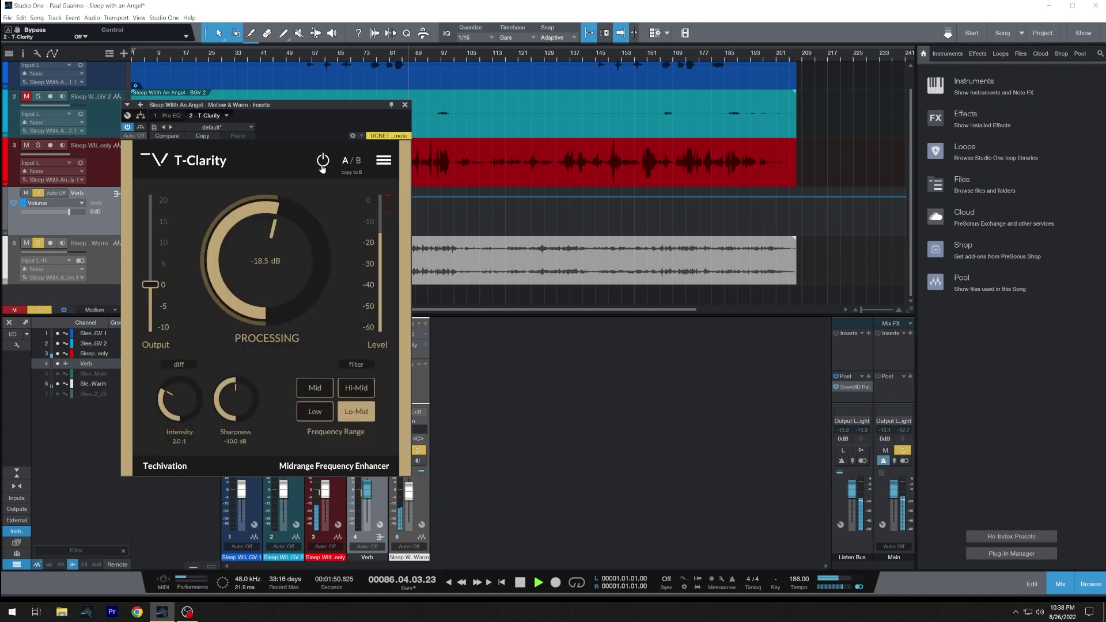
left_click(323, 163)
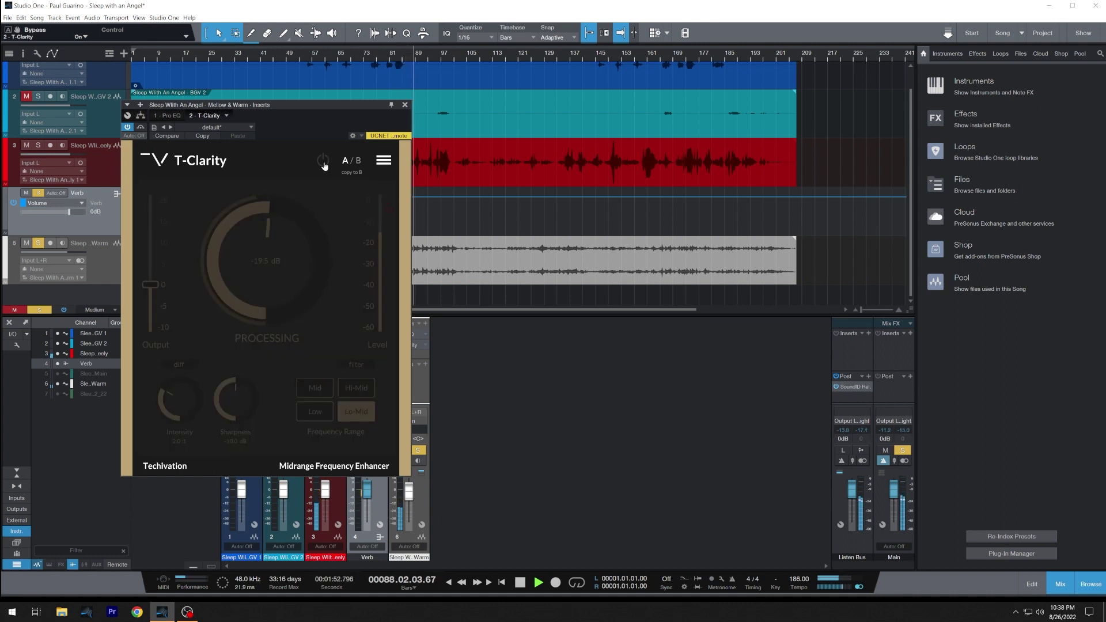
left_click(324, 163)
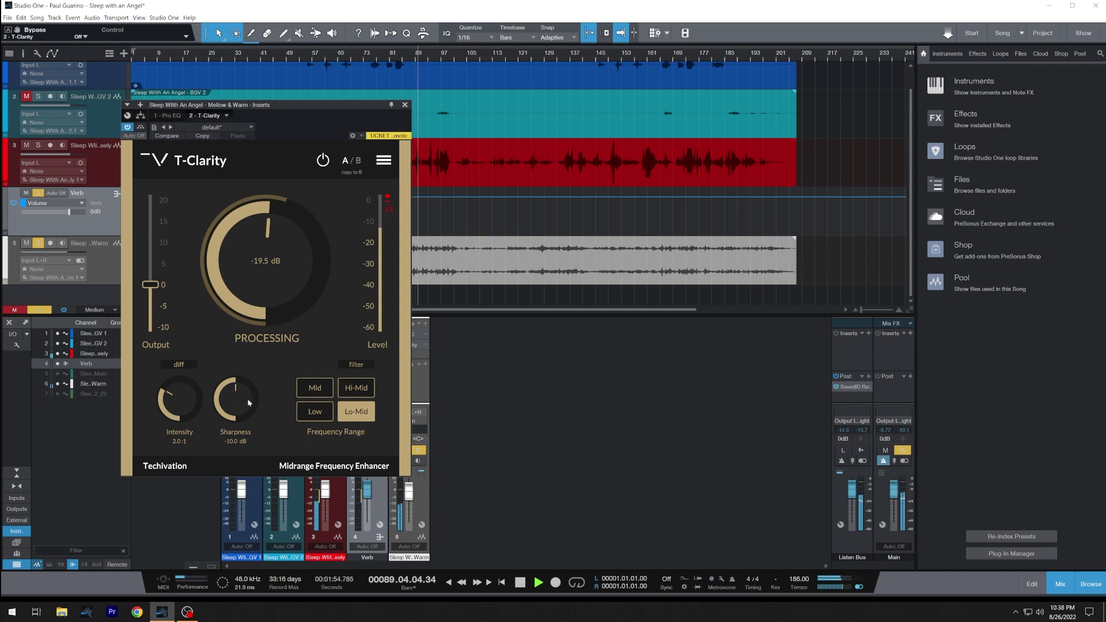
left_click_drag(249, 403, 250, 387)
left_click_drag(186, 399, 185, 371)
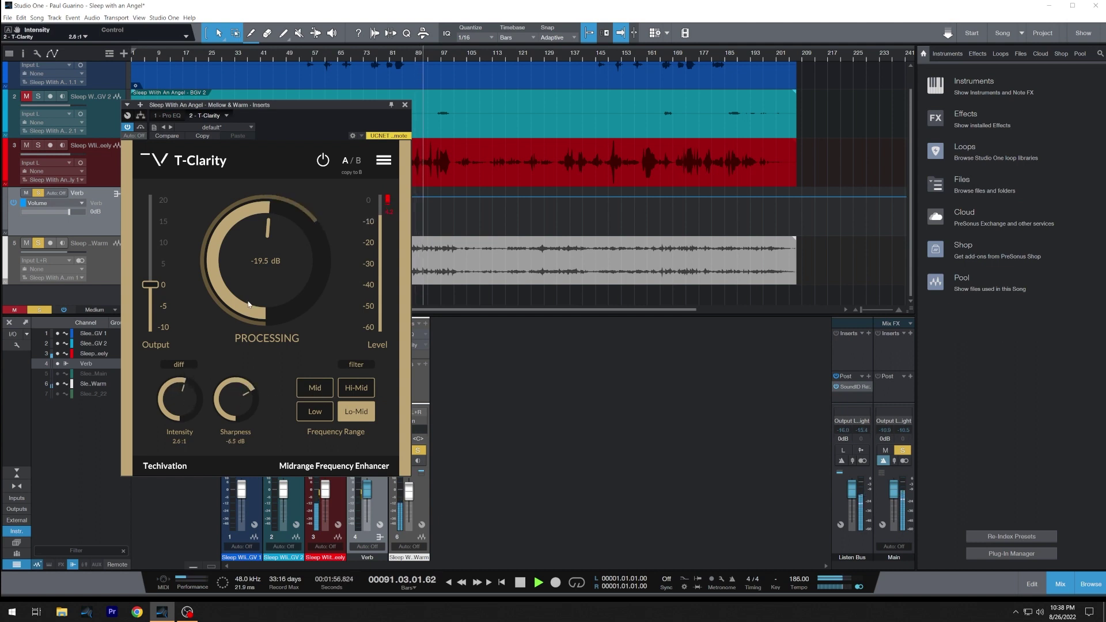
left_click(323, 163)
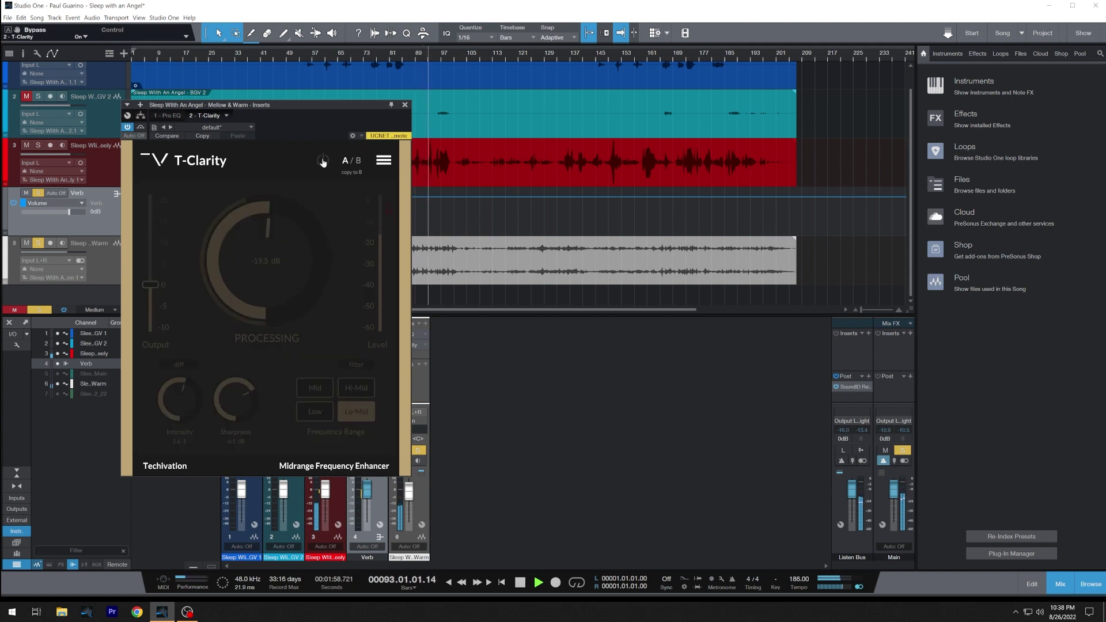
left_click(323, 162)
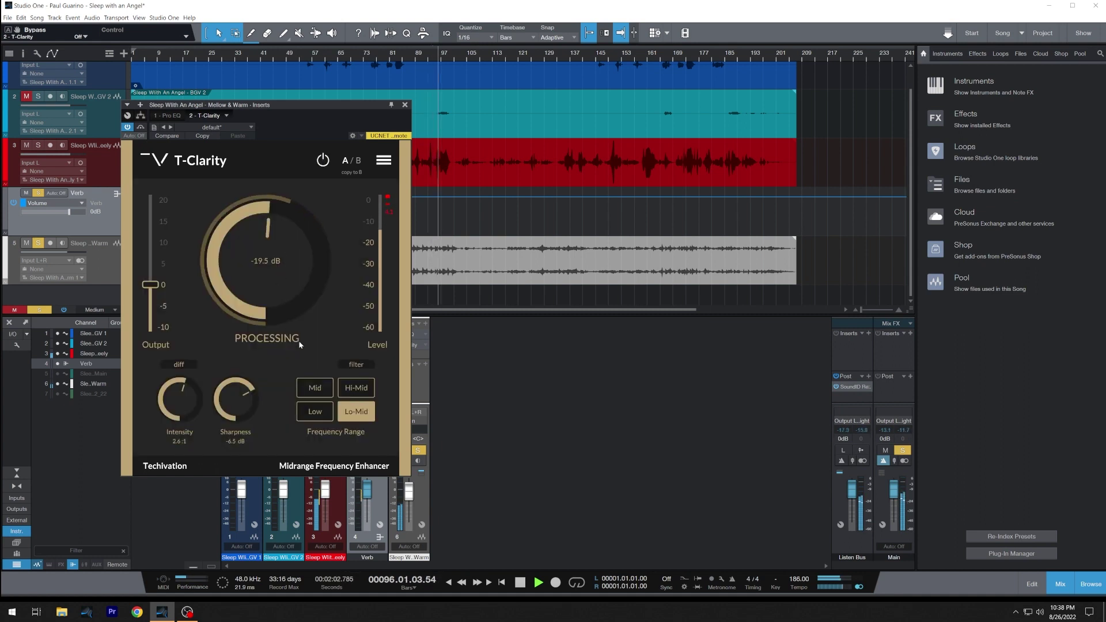
left_click(189, 368)
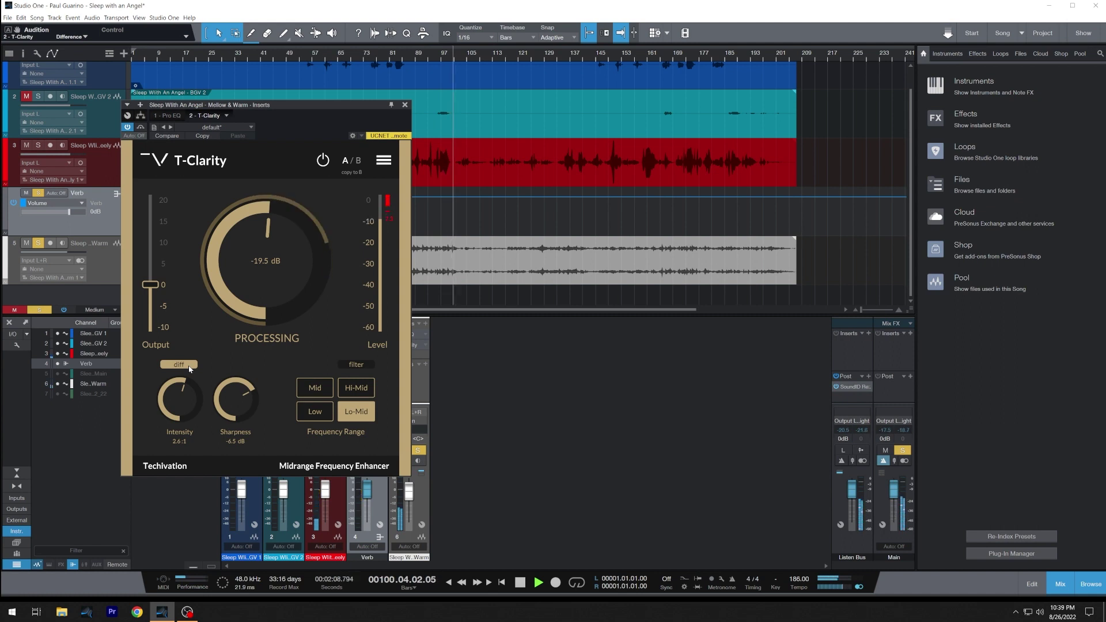
Stop playback so the song returns to bar 69.
key("space")
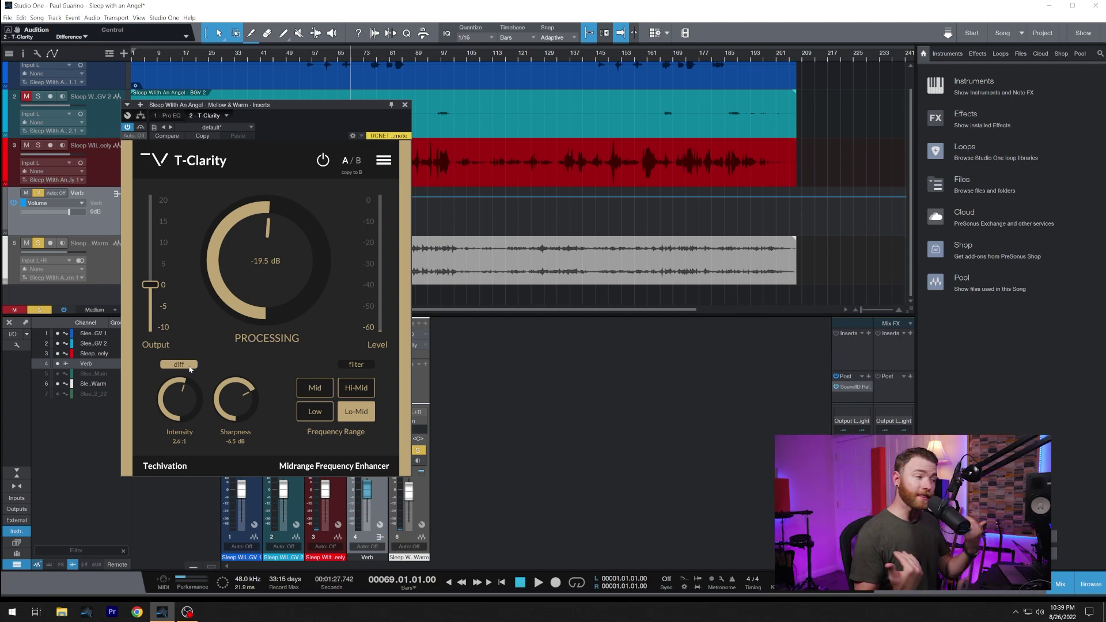